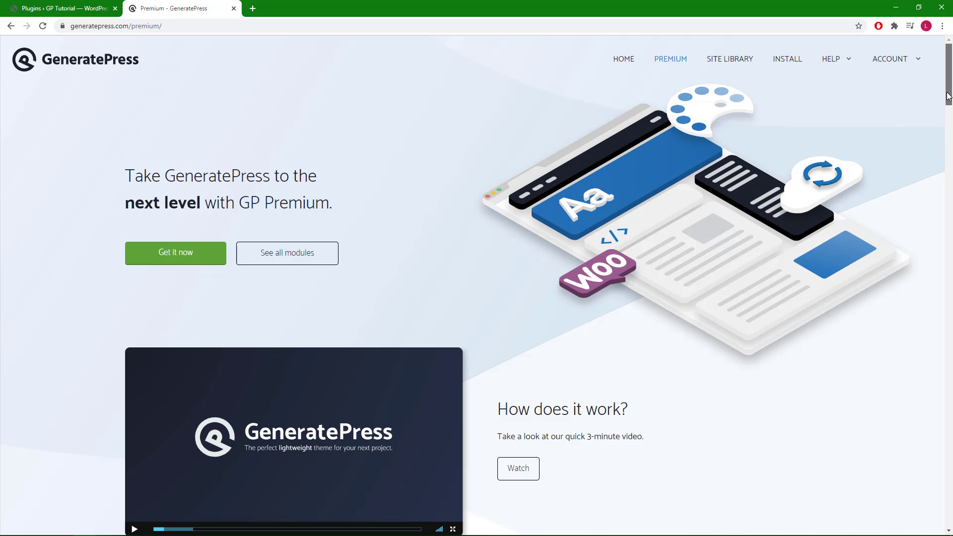
# Scroll to the 'Explore our premium modules' section, then go back to the WordPress Plugins page
pyautogui.moveTo(947, 96); pyautogui.dragTo(949, 159)
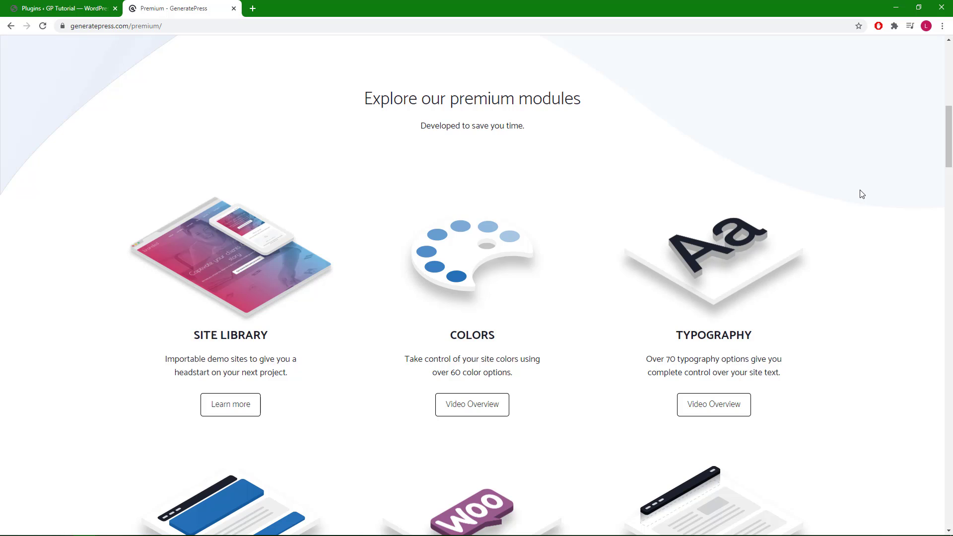
pyautogui.click(65, 10)
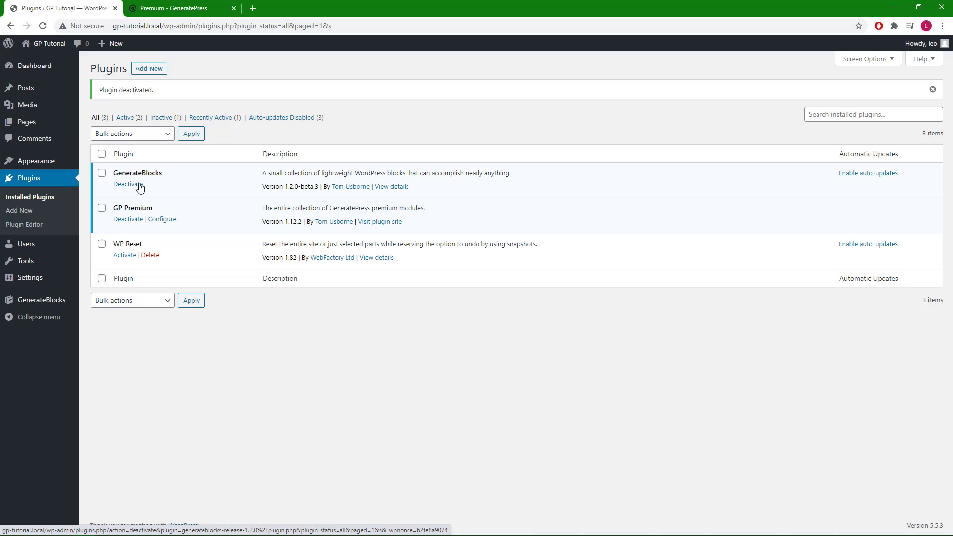
# Add a new page titled 'Replicate GP Modules Layout' and set its Content Container to Full Width
pyautogui.moveTo(53, 123)
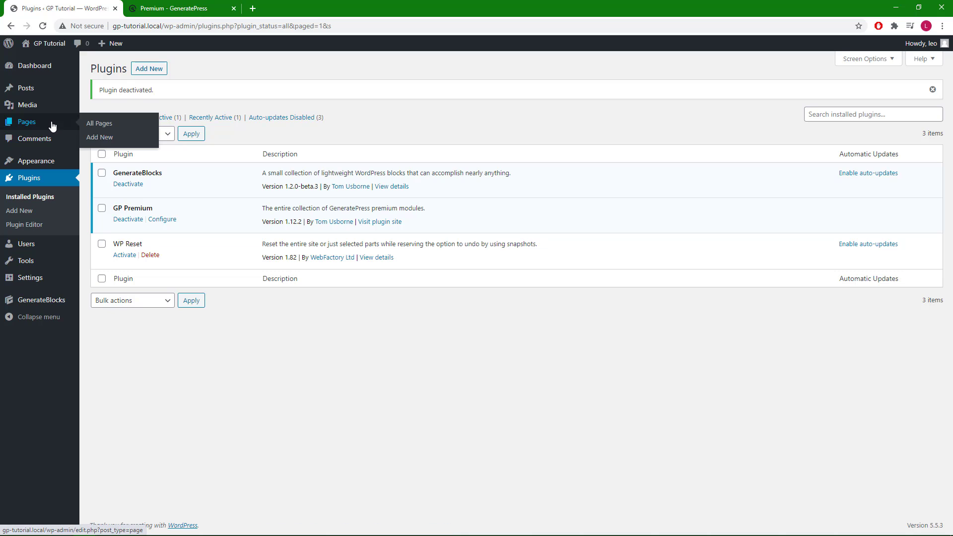
pyautogui.click(109, 138)
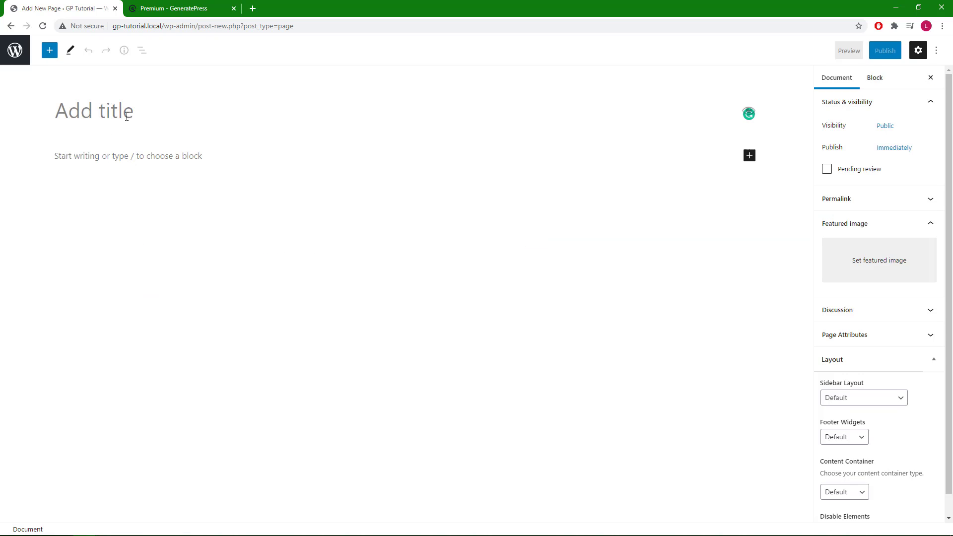
pyautogui.write('Re')
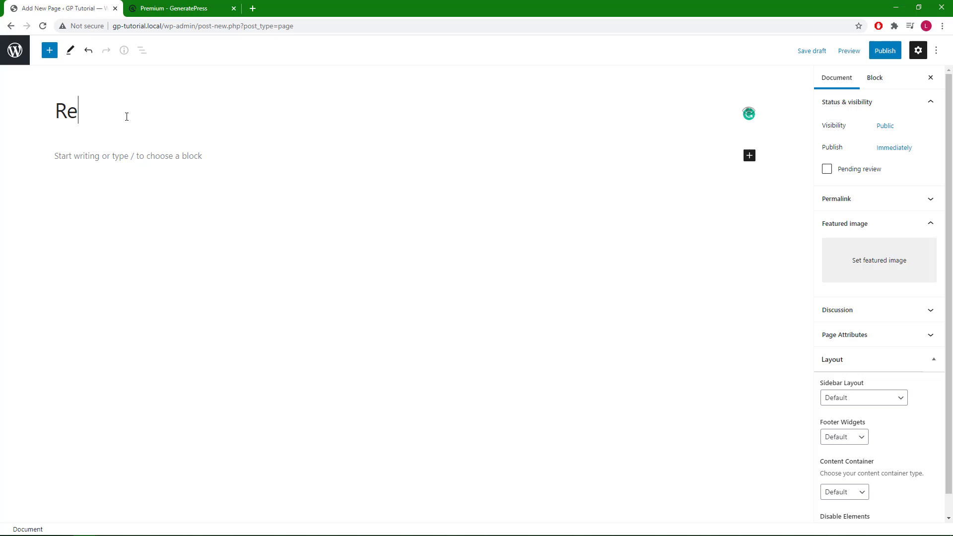
pyautogui.write('plicate ')
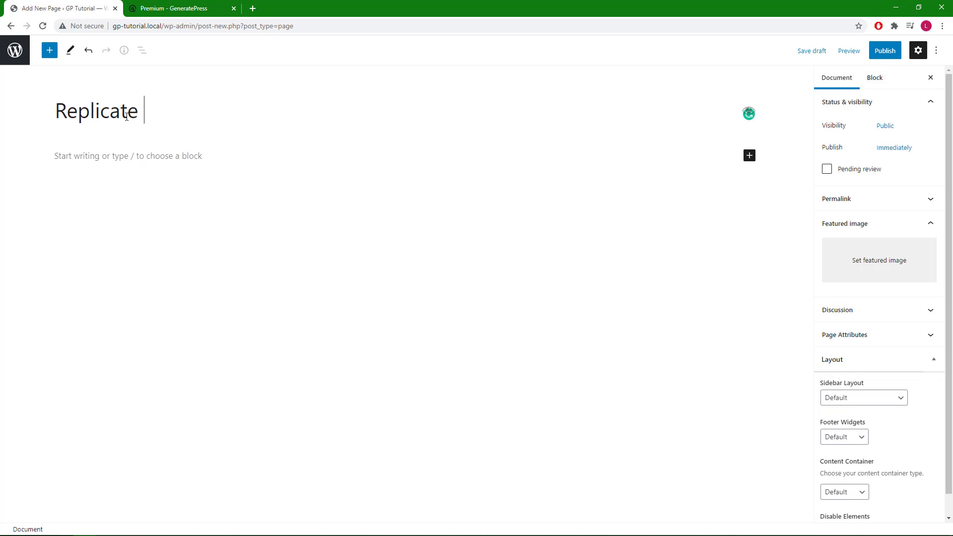
pyautogui.write('GP Modules Layout')
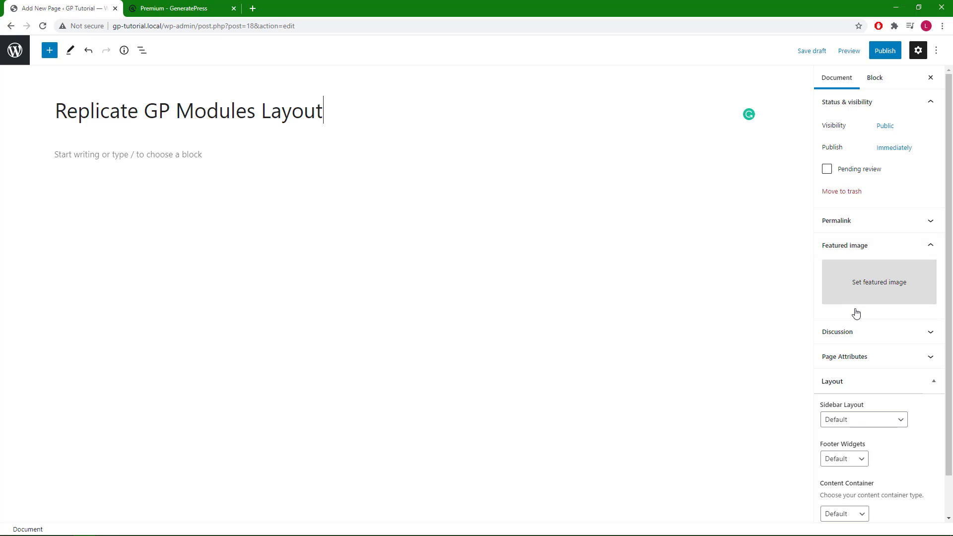
pyautogui.click(851, 514)
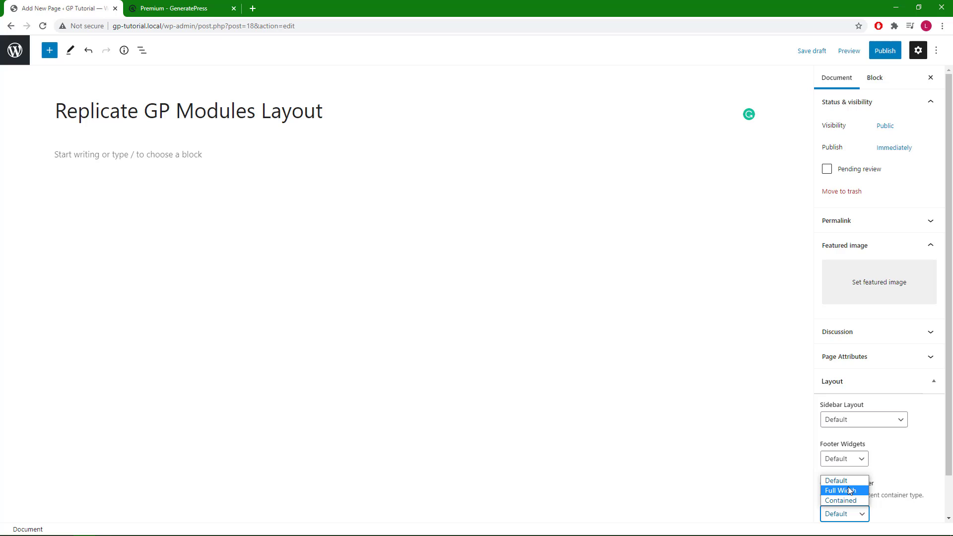
pyautogui.click(851, 490)
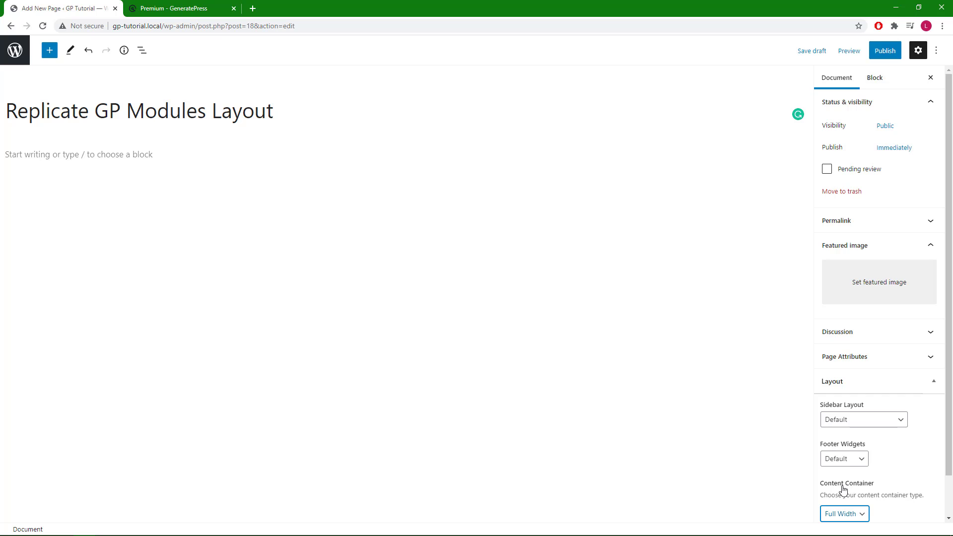
pyautogui.click(171, 12)
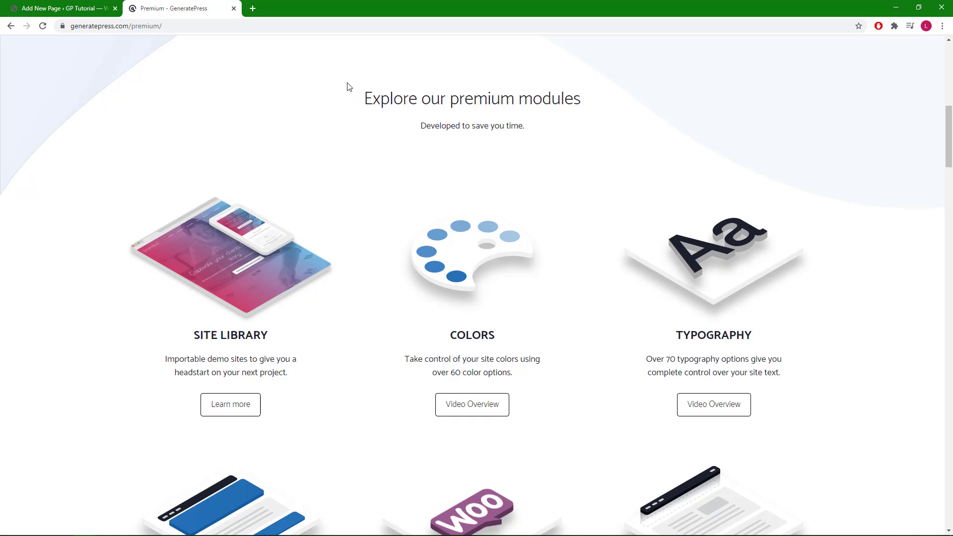
pyautogui.moveTo(363, 99); pyautogui.dragTo(533, 136)
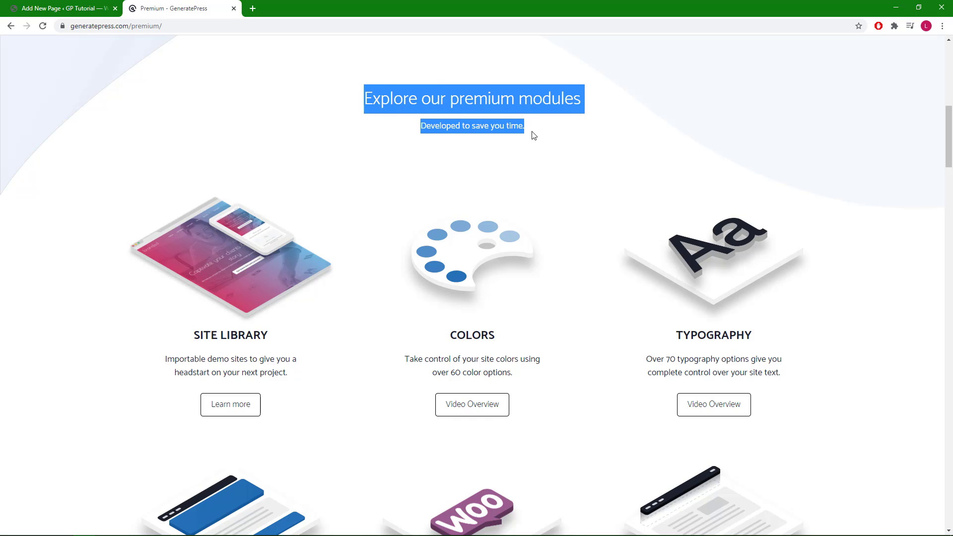
pyautogui.click(533, 135)
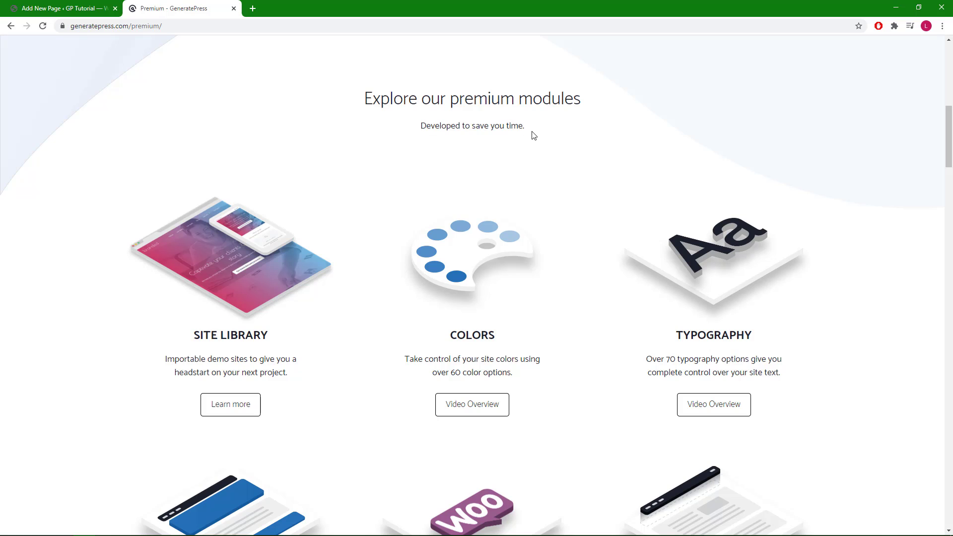
# Insert an H2 Headline block in the empty first block reading 'Explore our premium modules'
pyautogui.click(79, 15)
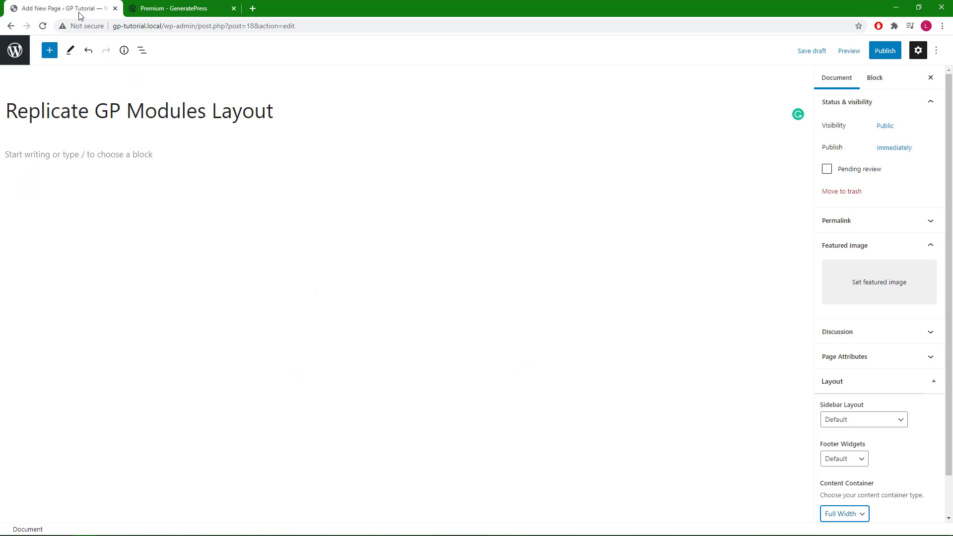
pyautogui.click(41, 153)
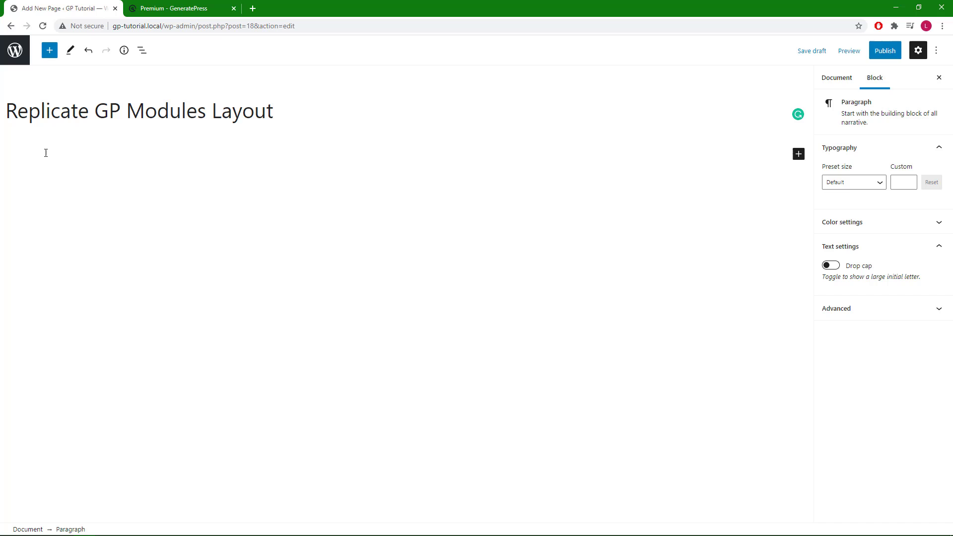
pyautogui.click(797, 155)
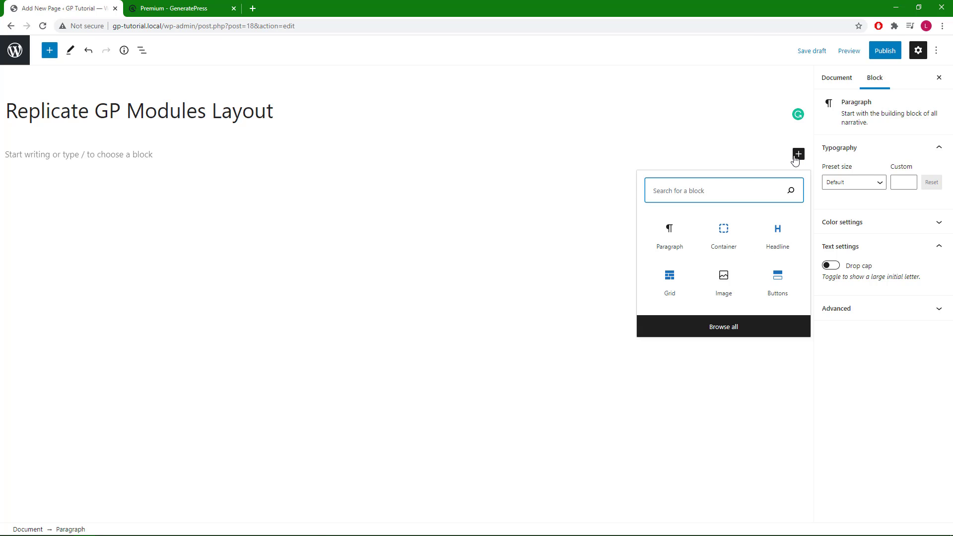
pyautogui.click(785, 240)
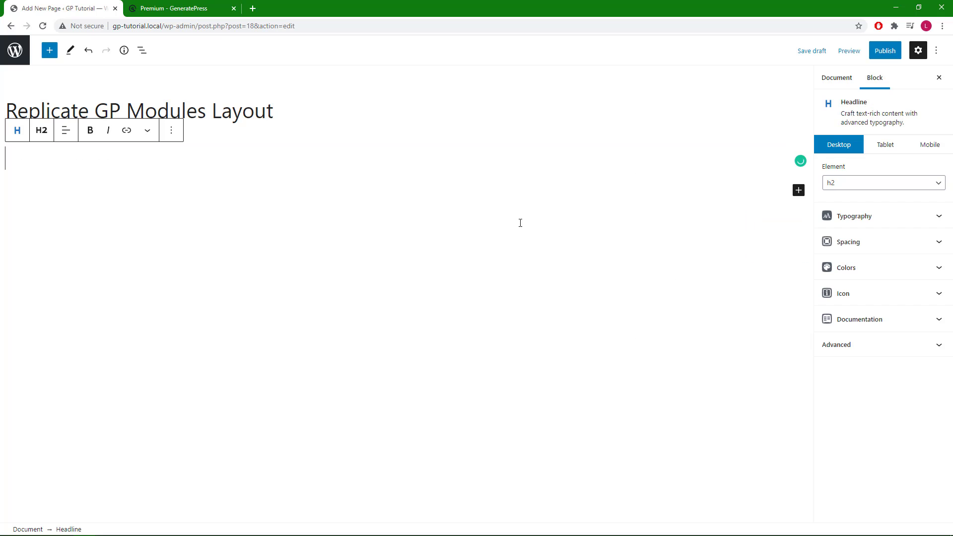
pyautogui.click(41, 132)
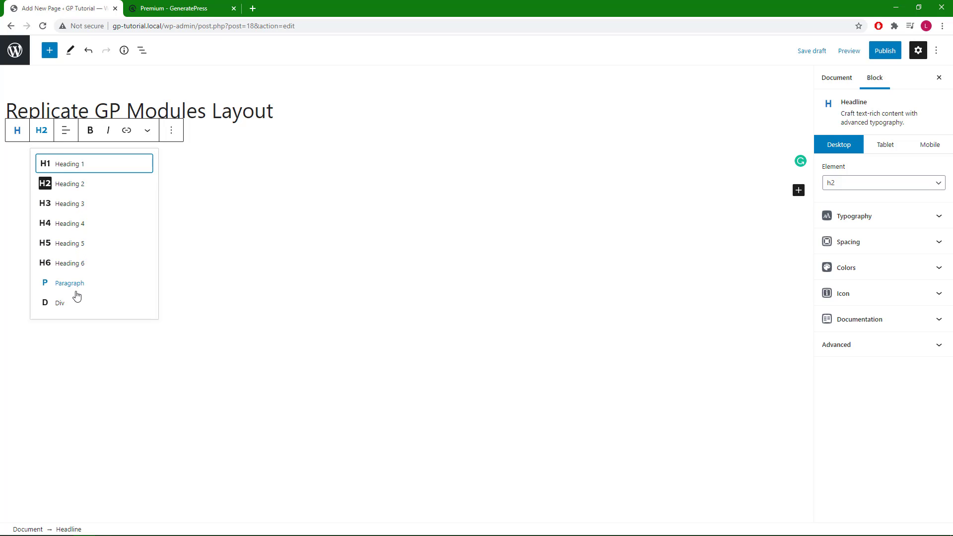
pyautogui.click(66, 190)
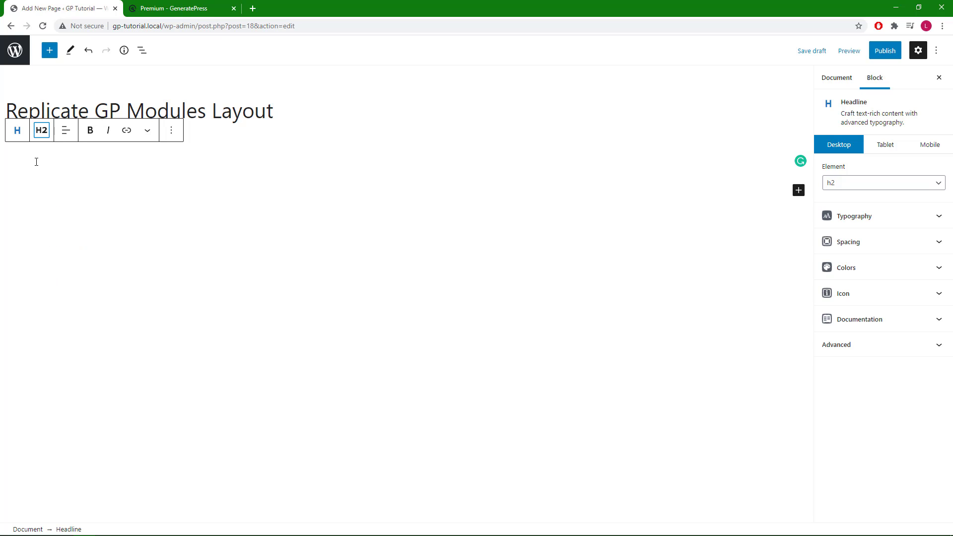
pyautogui.write('E')
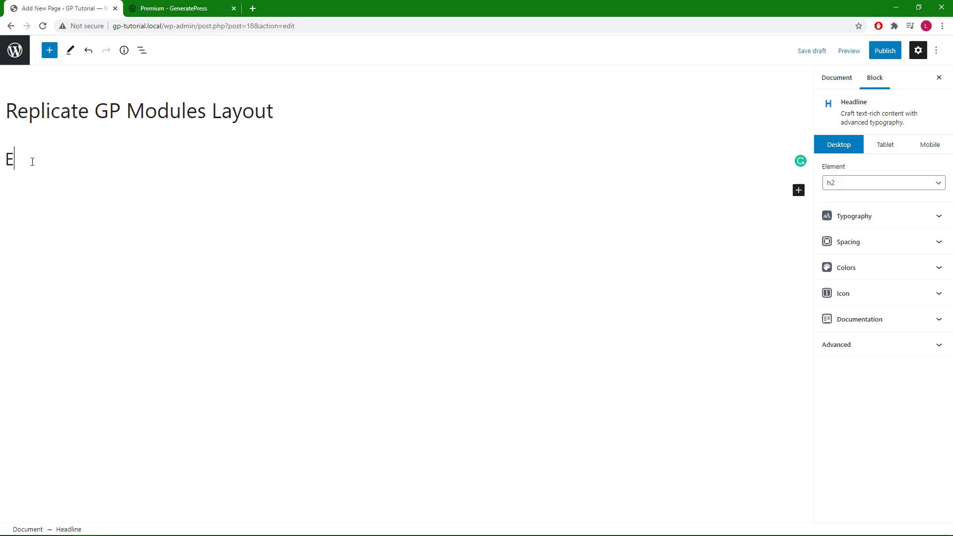
pyautogui.write('xplore our premium ')
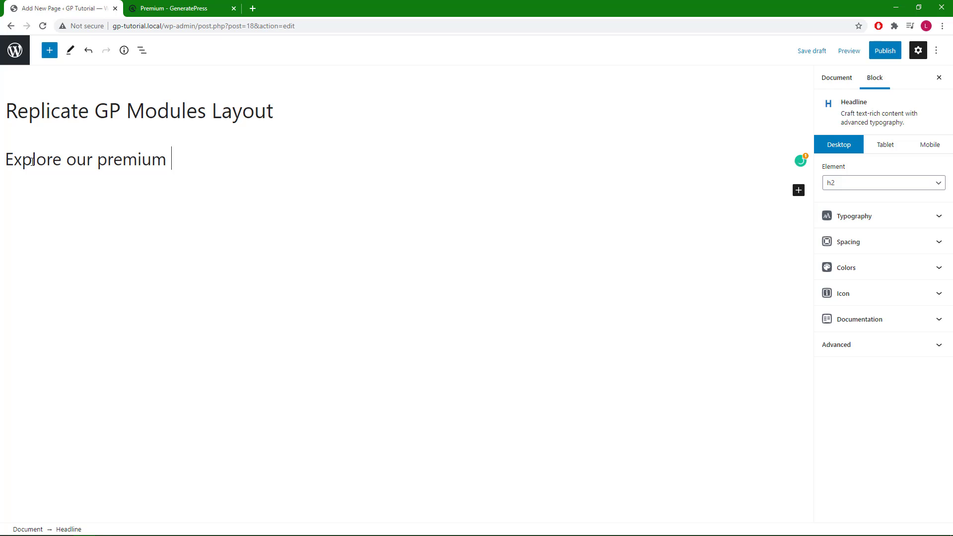
pyautogui.write('modules')
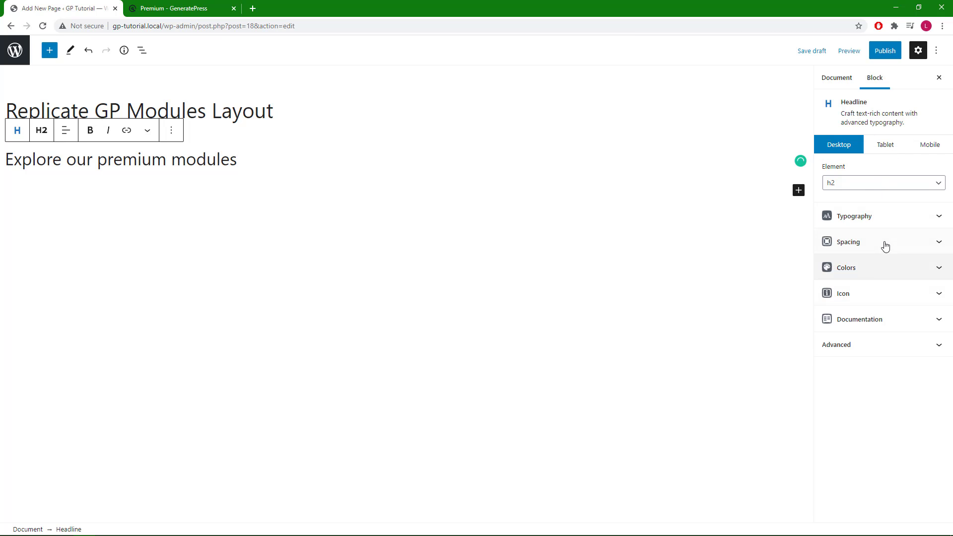
# Give the headline font weight 300 and centre-align its text
pyautogui.click(882, 222)
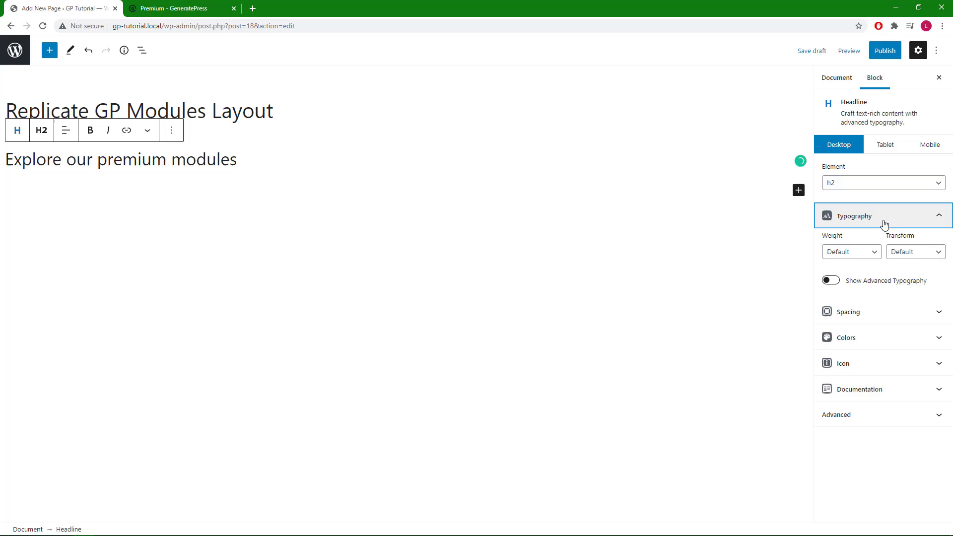
pyautogui.click(870, 252)
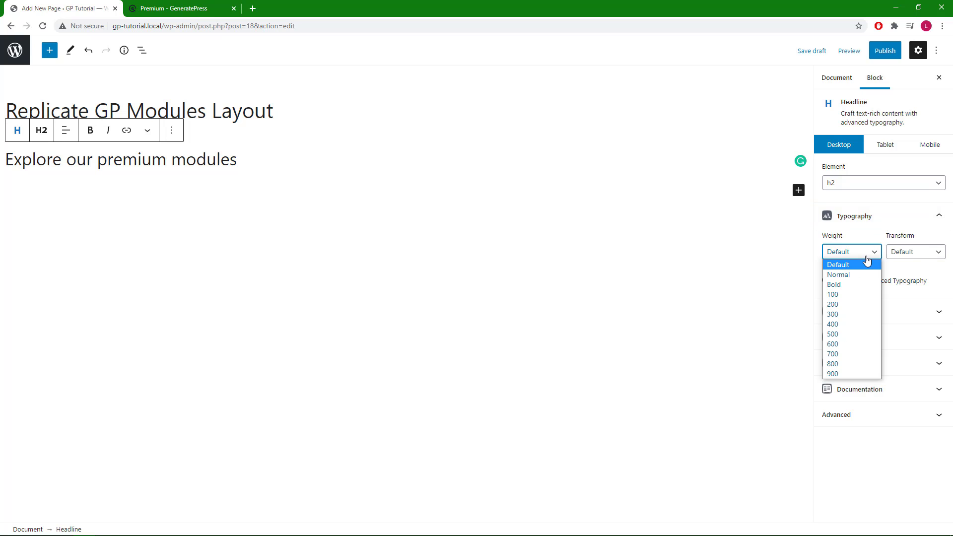
pyautogui.click(855, 315)
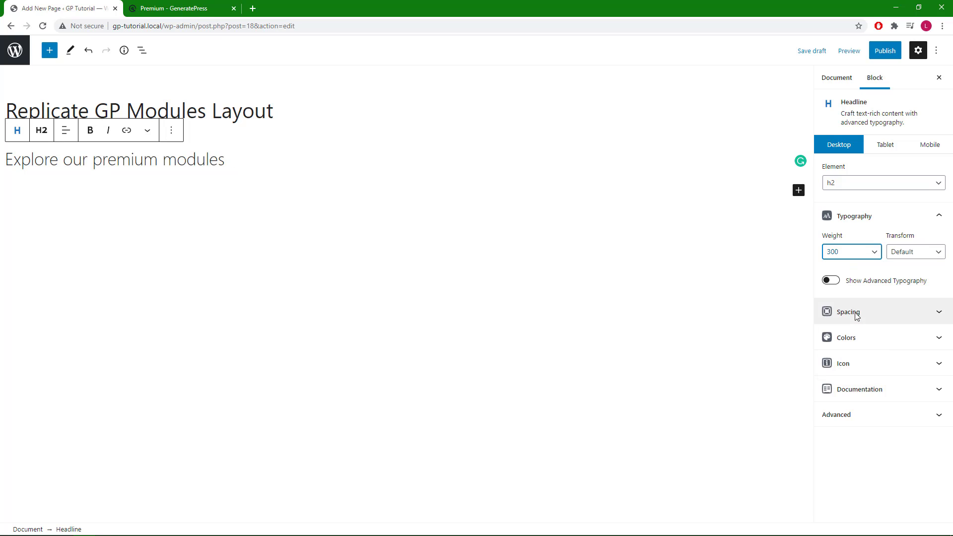
pyautogui.click(67, 131)
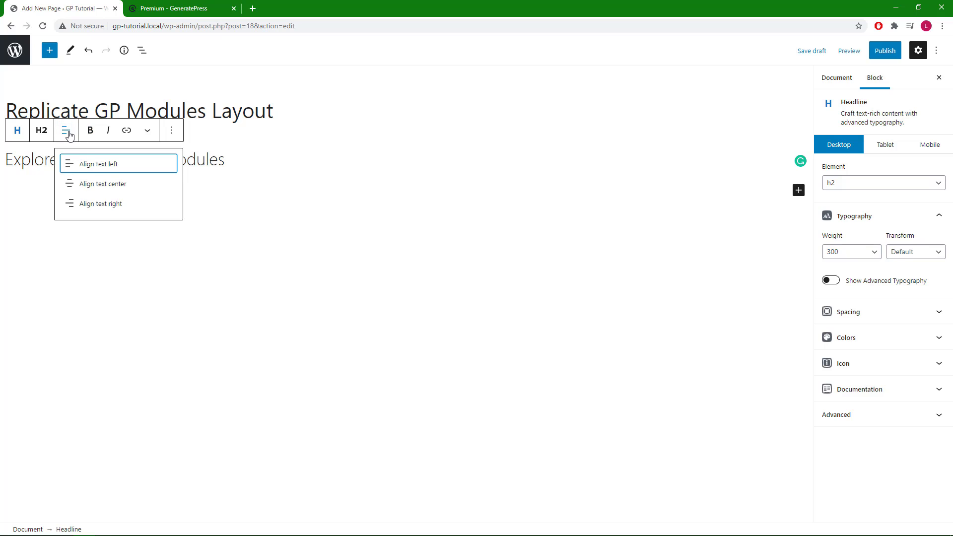
pyautogui.click(105, 185)
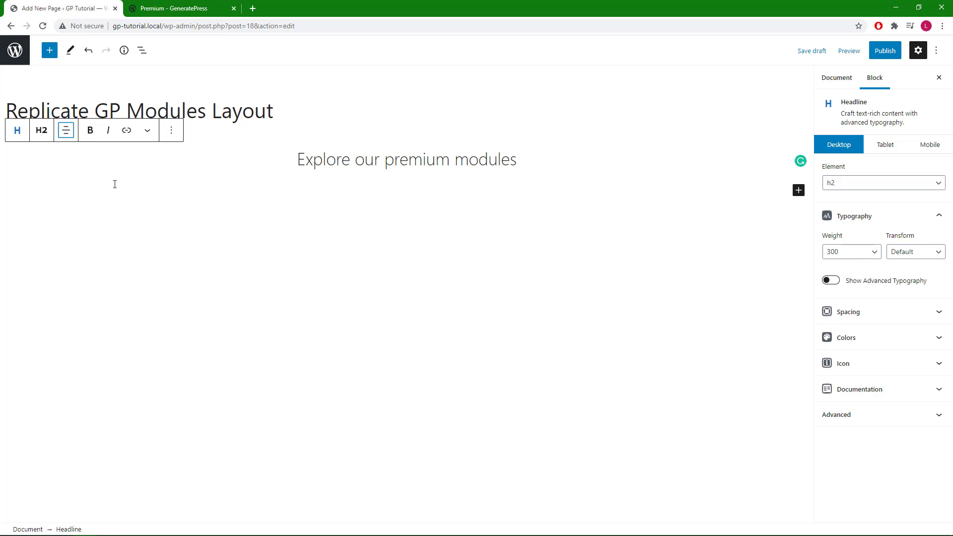
pyautogui.click(830, 280)
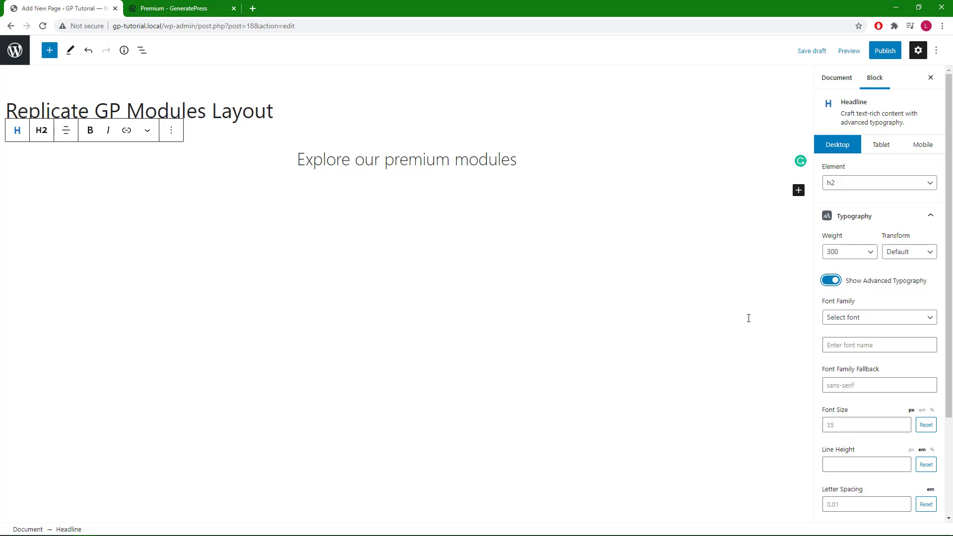
pyautogui.click(531, 160)
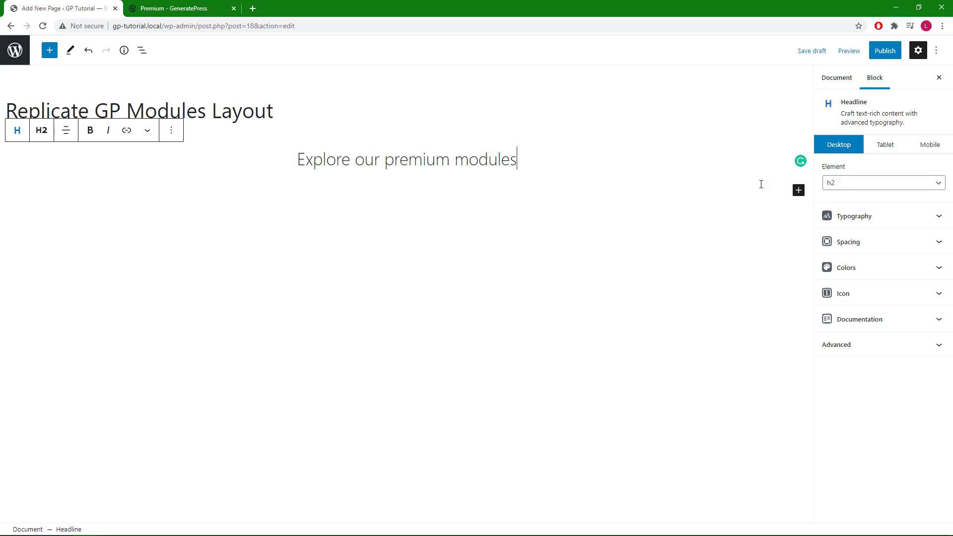
pyautogui.click(797, 191)
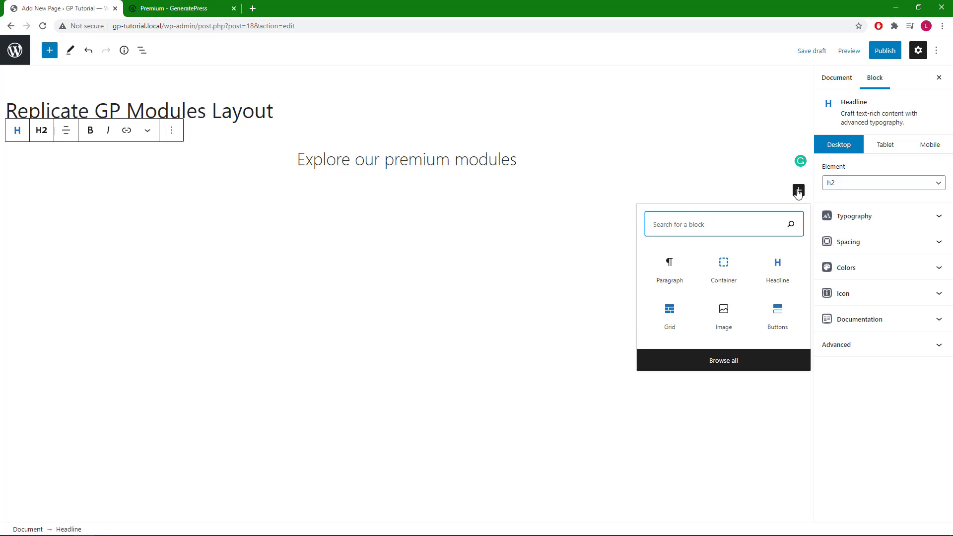
# Add a centred paragraph-element Headline reading 'Developed to save you time' below the heading
pyautogui.click(778, 270)
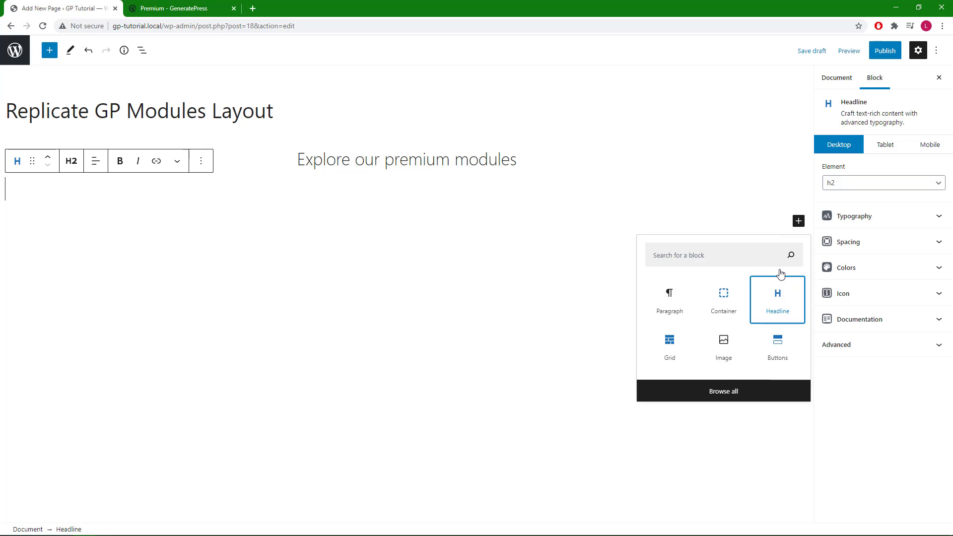
pyautogui.click(71, 162)
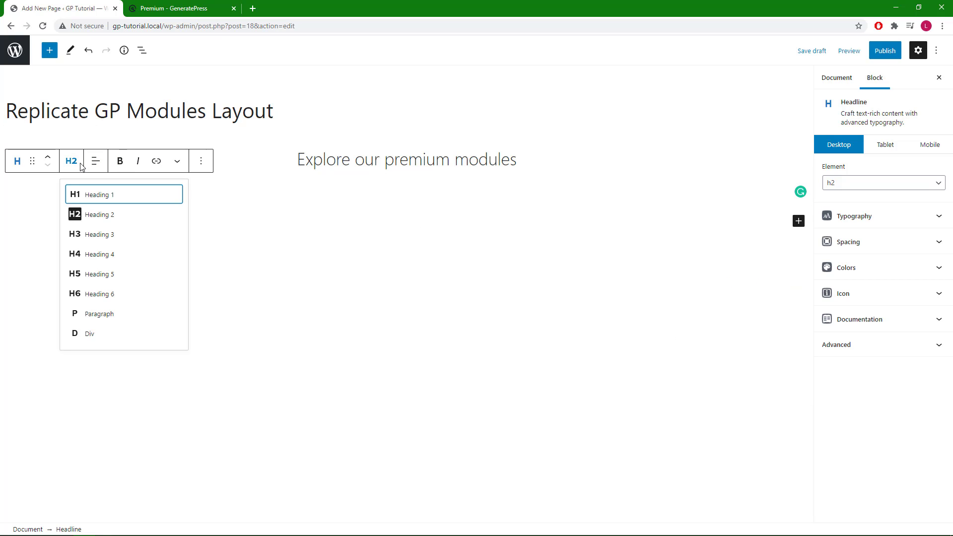
pyautogui.click(110, 319)
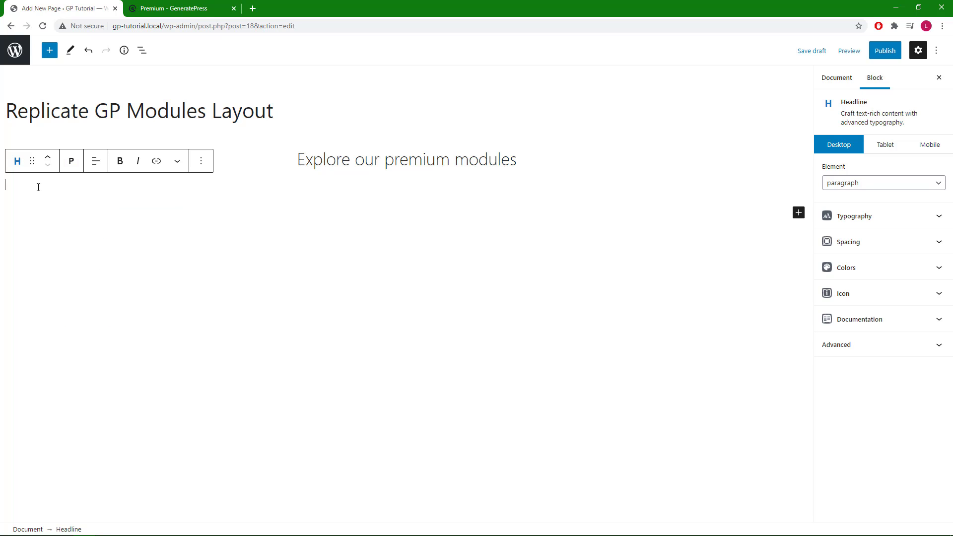
pyautogui.write('Dev')
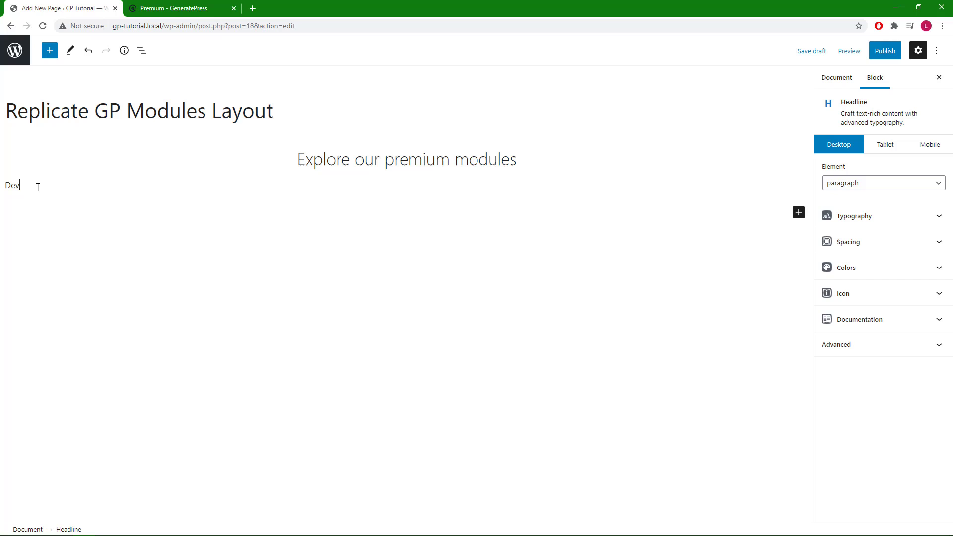
pyautogui.write('eloped to save you time')
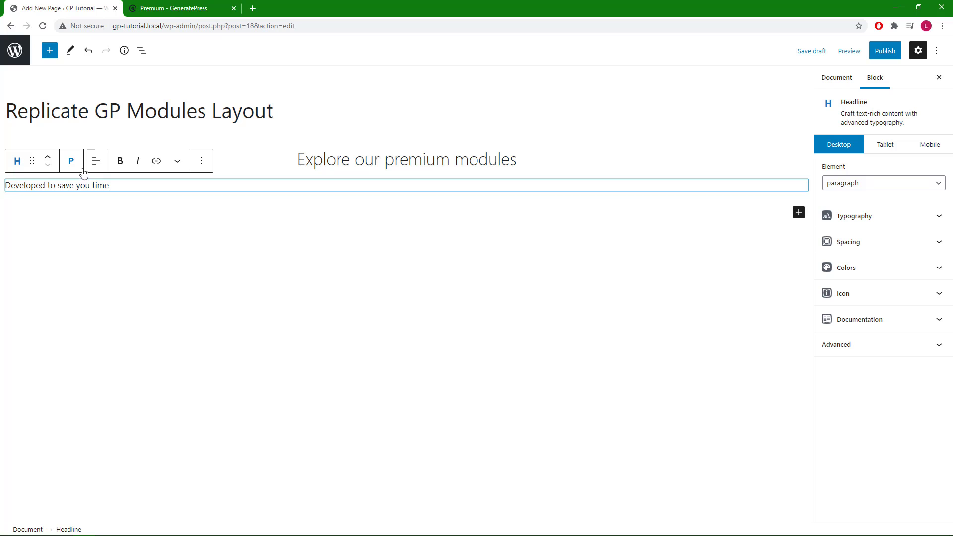
pyautogui.click(96, 161)
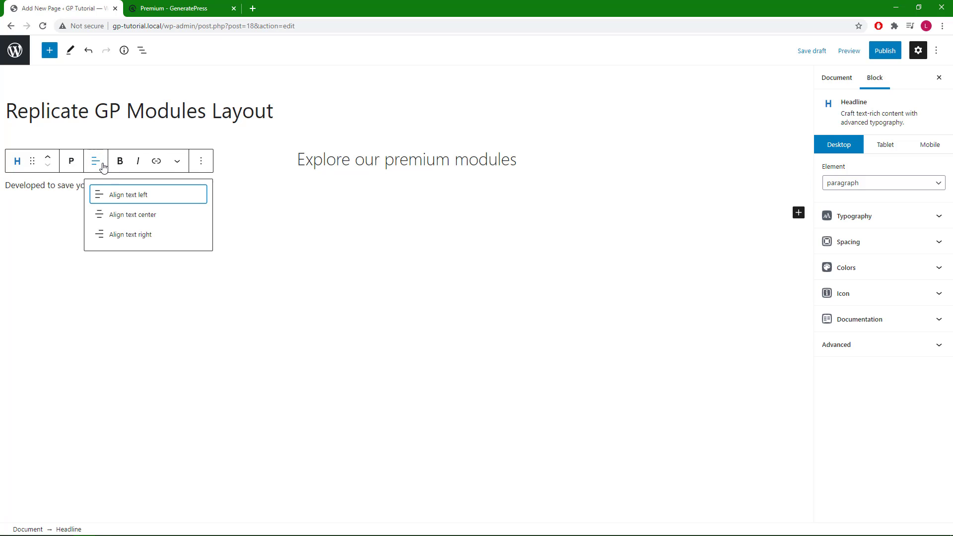
pyautogui.click(128, 215)
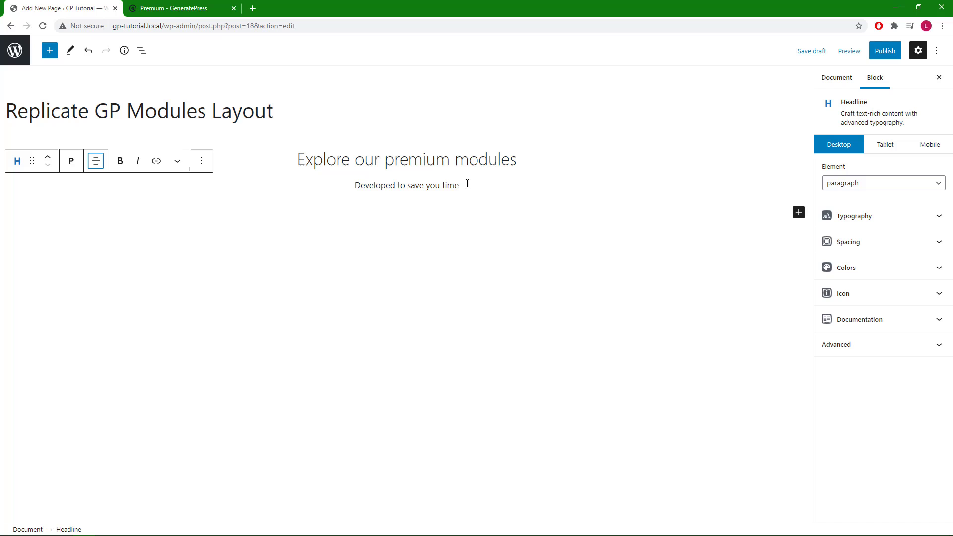
pyautogui.click(826, 217)
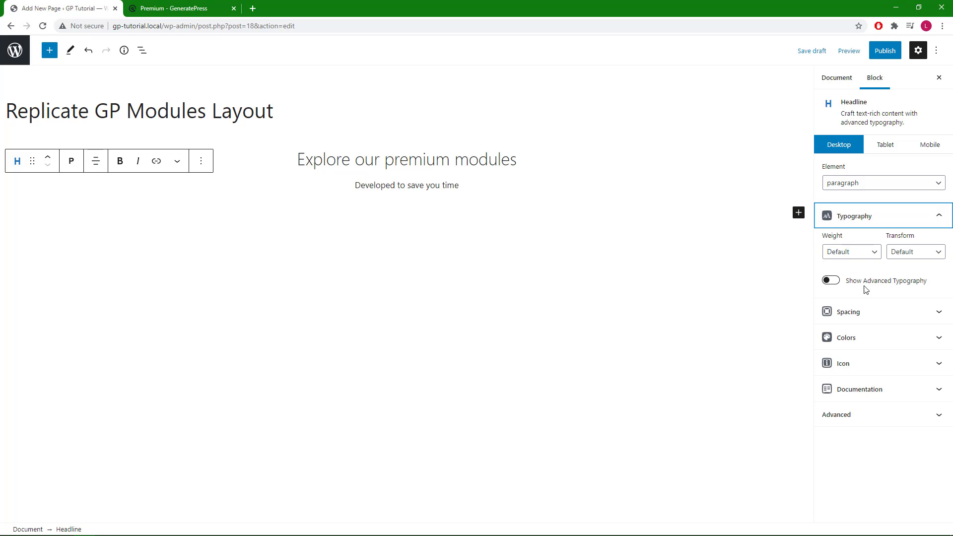
pyautogui.click(834, 280)
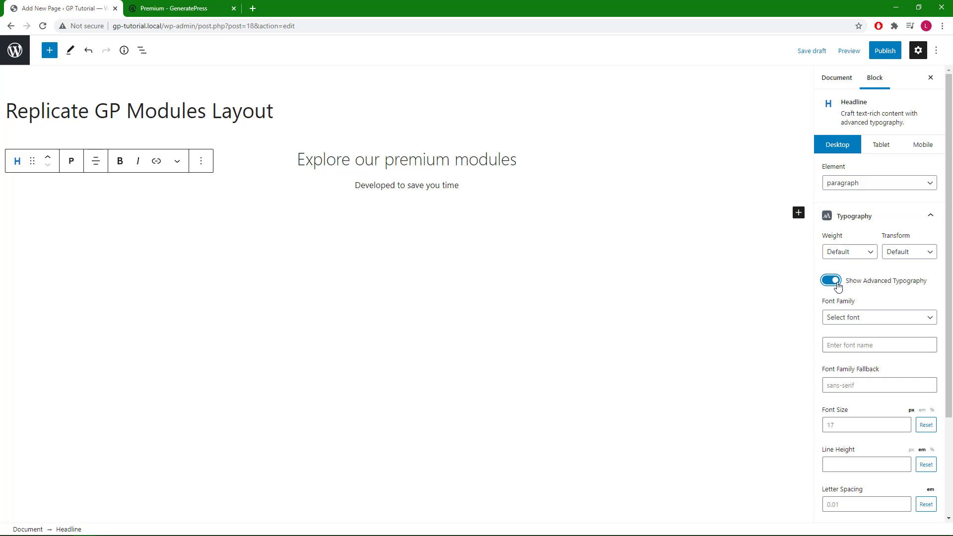
pyautogui.click(464, 186)
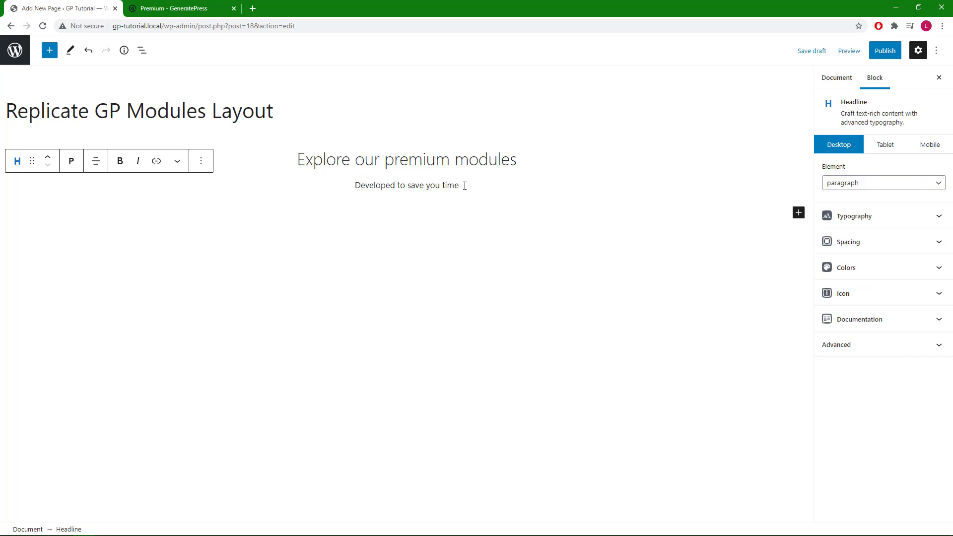
pyautogui.click(194, 9)
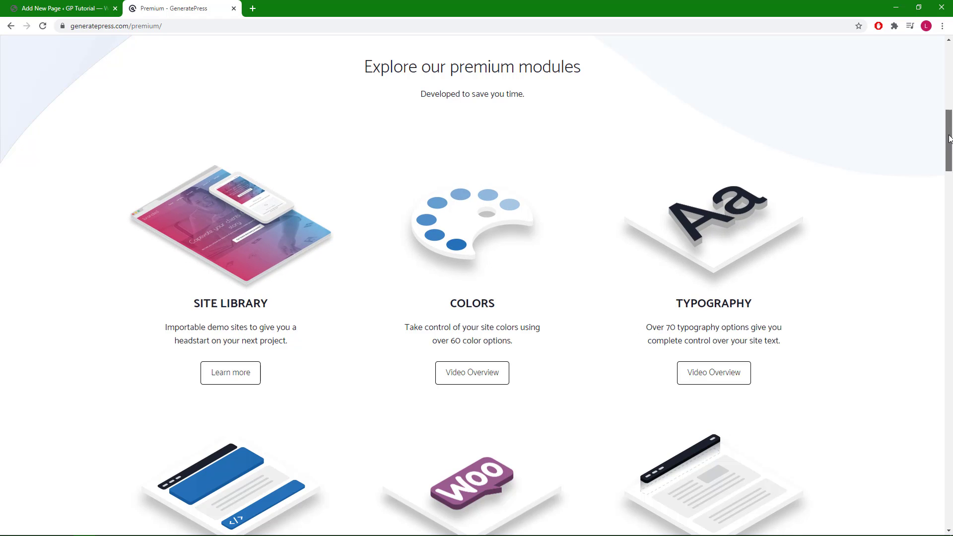
pyautogui.moveTo(948, 144)
pyautogui.mouseDown()
pyautogui.moveTo(950, 247)
pyautogui.moveTo(936, 146)
pyautogui.mouseUp()
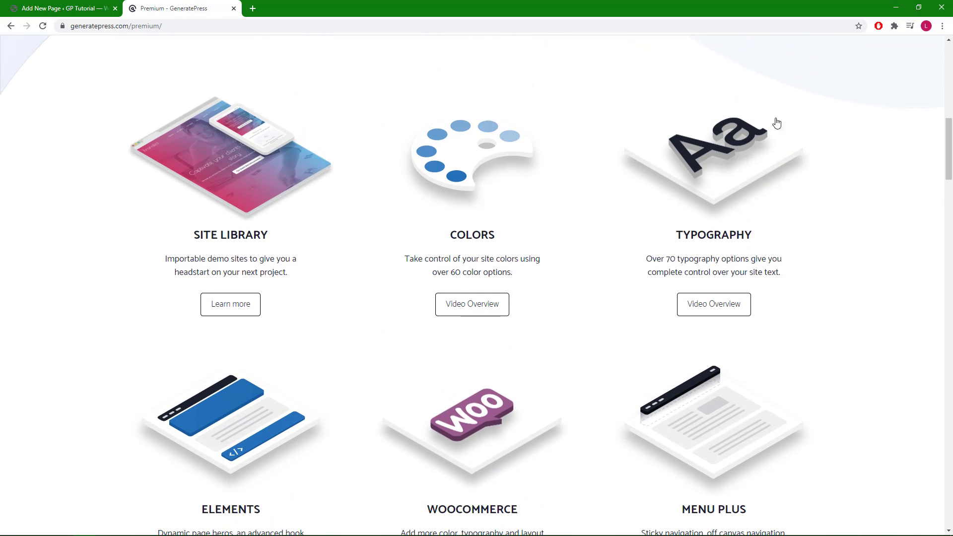
pyautogui.click(106, 15)
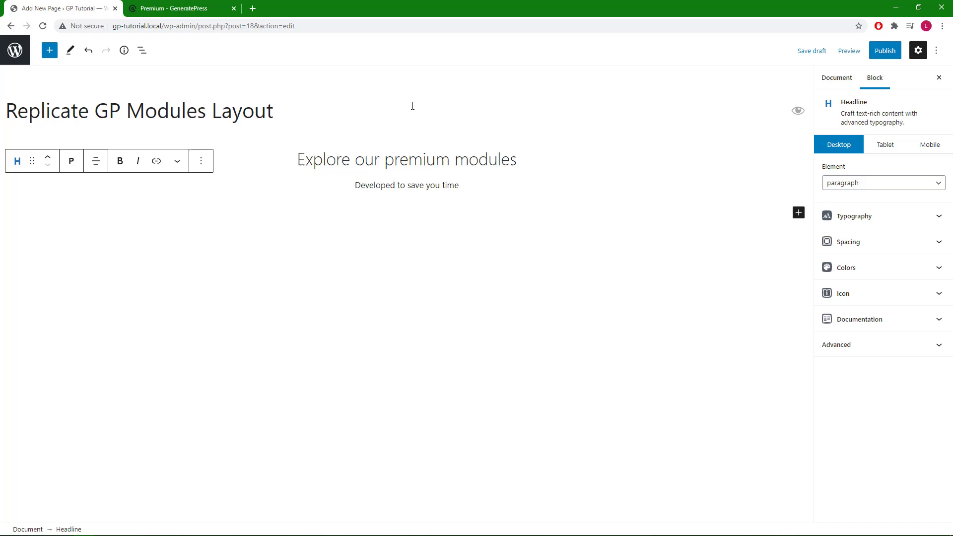
# Insert a Container block below the subtitle and change its Container Width from 1500 to 1450
pyautogui.click(798, 212)
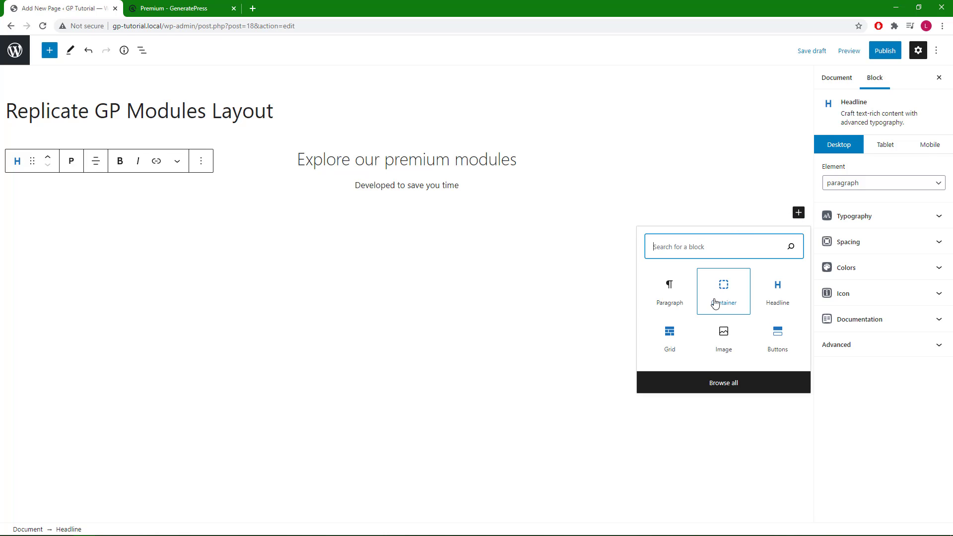
pyautogui.click(714, 303)
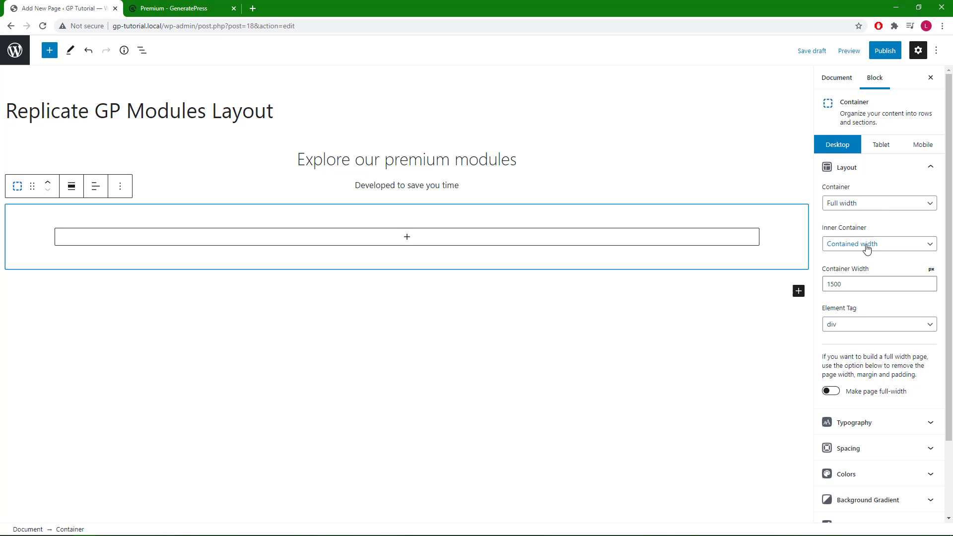
pyautogui.moveTo(837, 285); pyautogui.dragTo(840, 283)
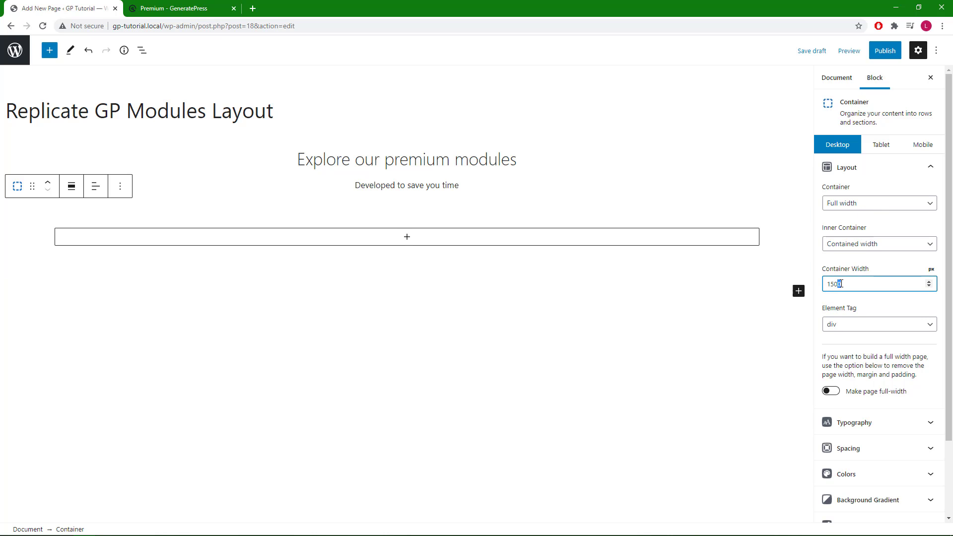
pyautogui.doubleClick(834, 283)
pyautogui.write('1450')
pyautogui.scroll(-1, 927, 283)
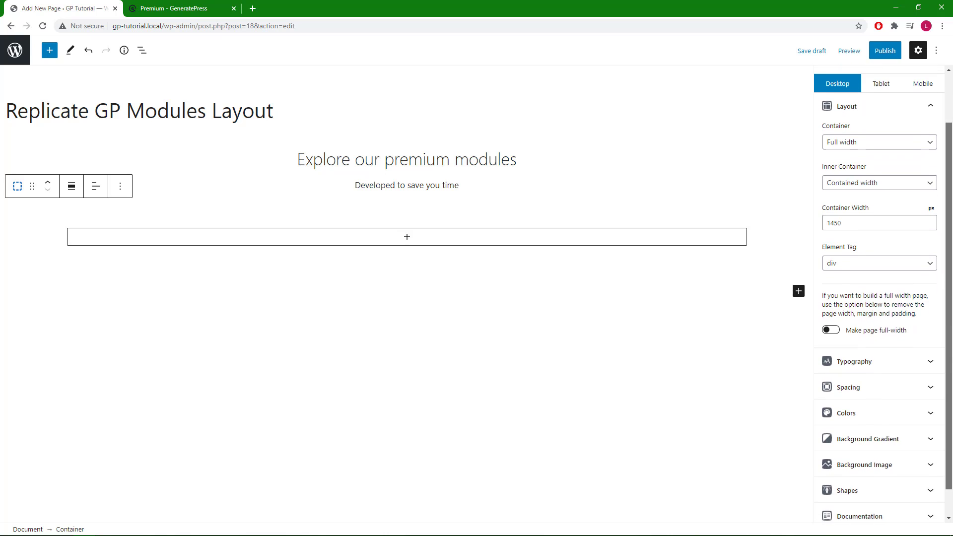
pyautogui.scroll(-1, 875, 317)
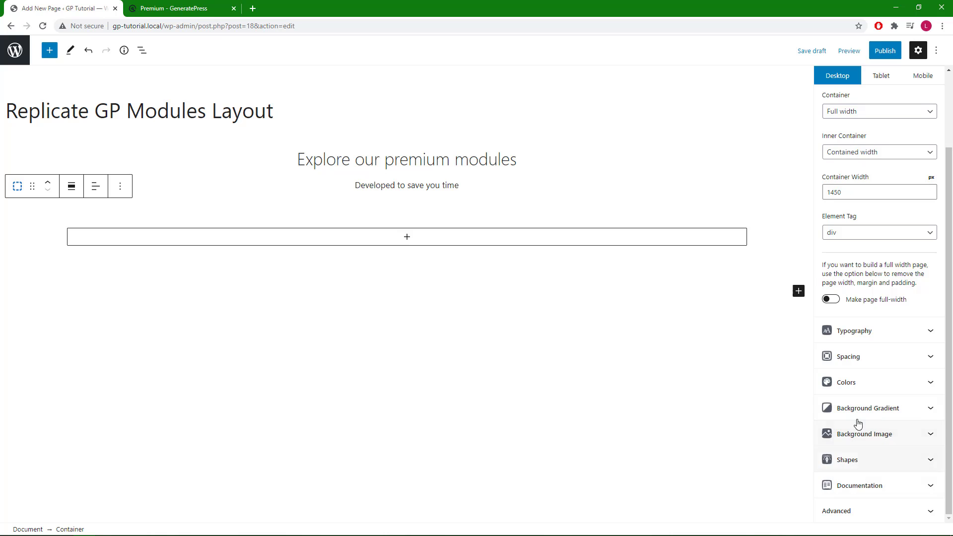
pyautogui.click(866, 363)
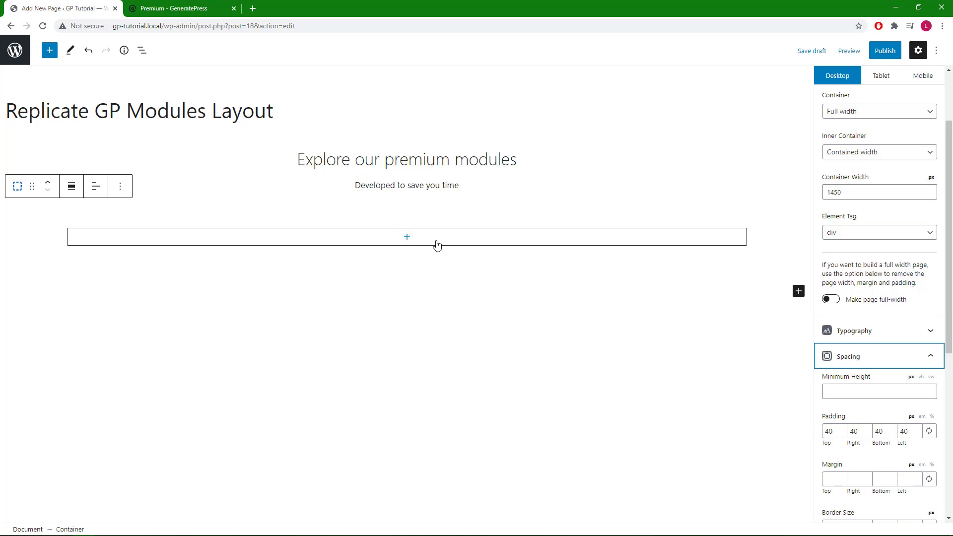
pyautogui.click(412, 239)
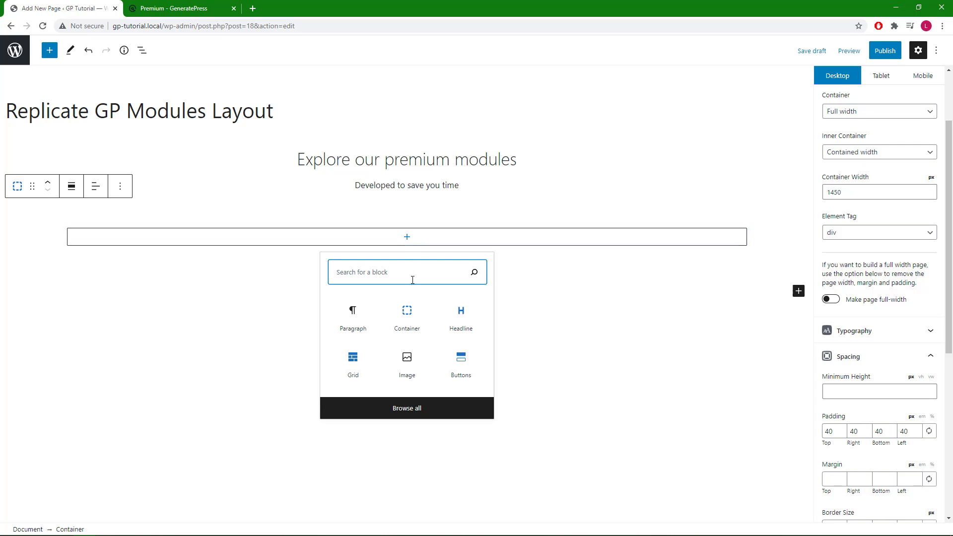
# Insert a single-column Grid block inside the container
pyautogui.click(364, 369)
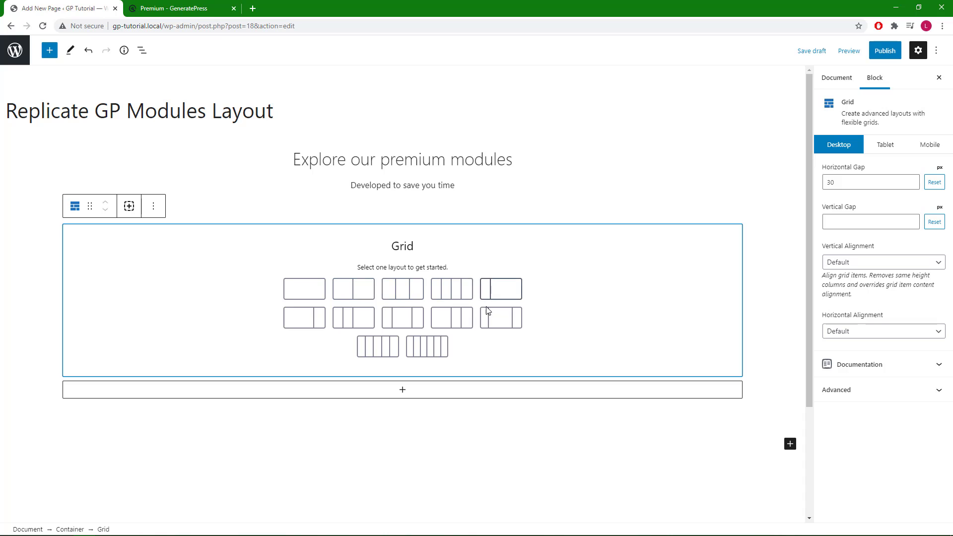
pyautogui.click(304, 291)
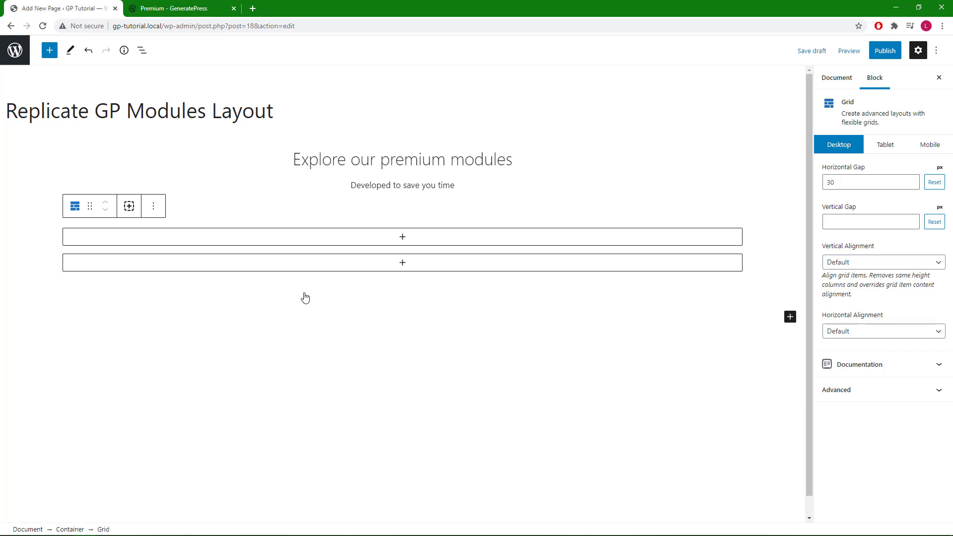
pyautogui.click(148, 57)
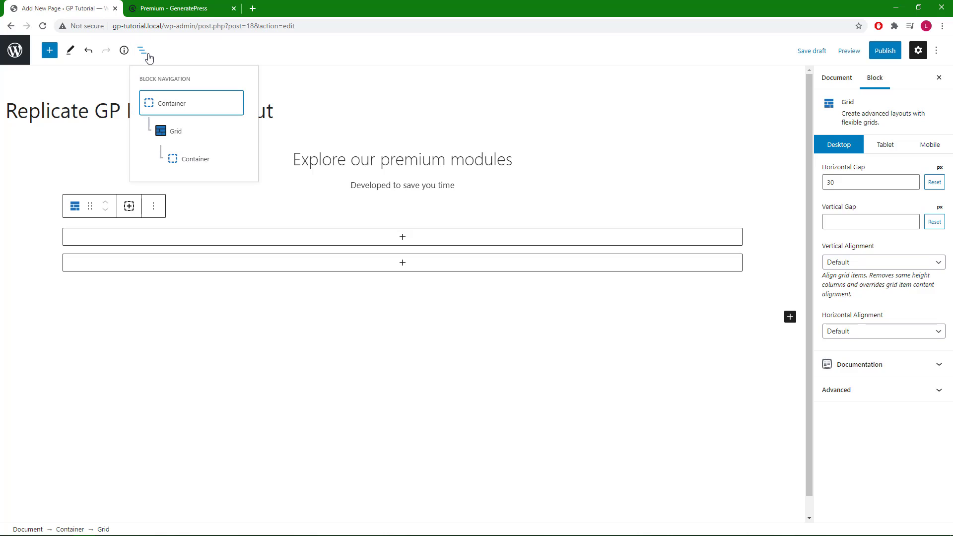
# Set the grid's inner Container width to 33.33%
pyautogui.click(199, 159)
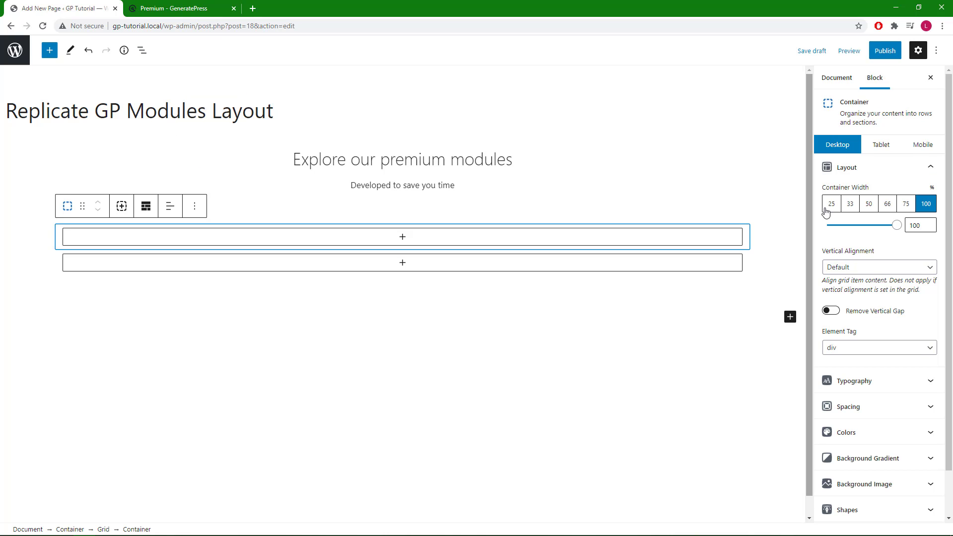
pyautogui.click(850, 205)
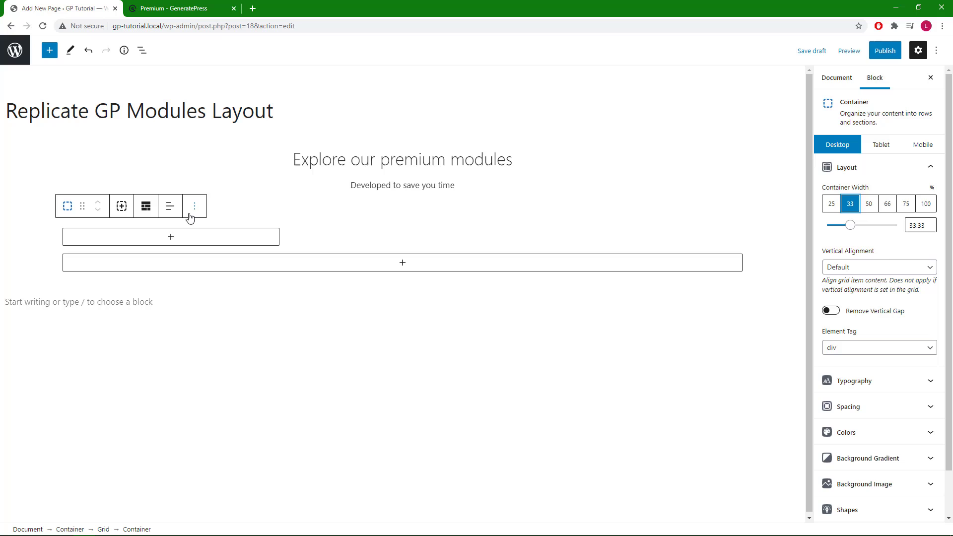
pyautogui.click(171, 238)
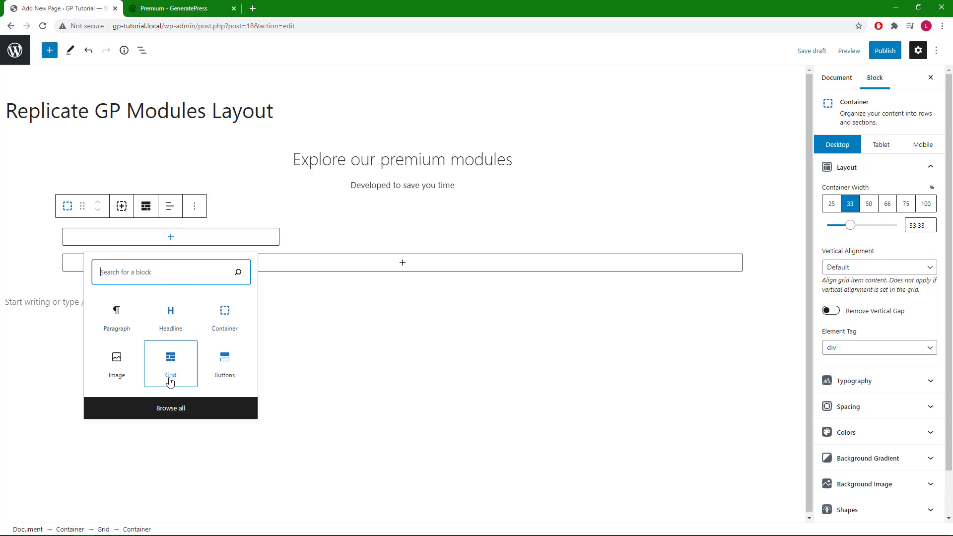
# Add an Image block with colors-module-2.jpg from the Media Library, centre-aligned
pyautogui.click(126, 373)
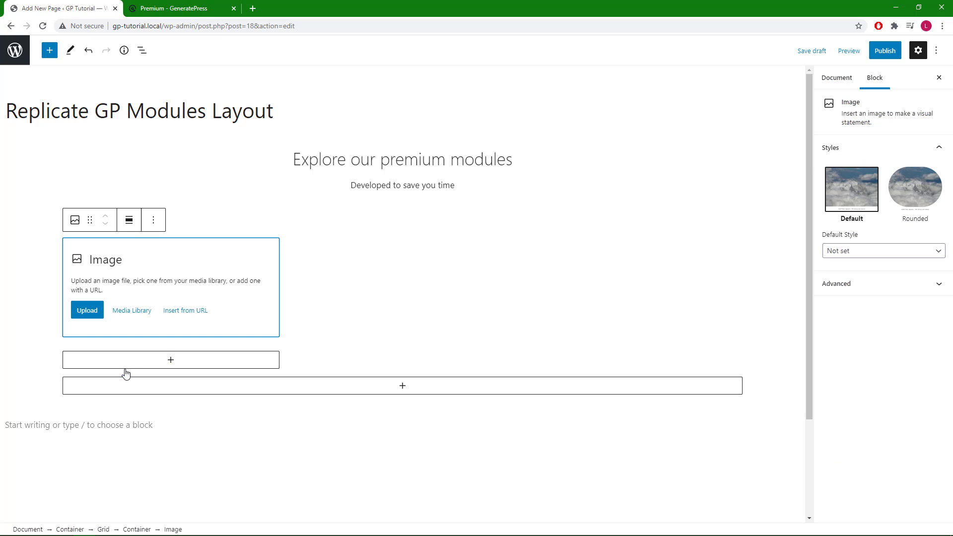
pyautogui.click(128, 317)
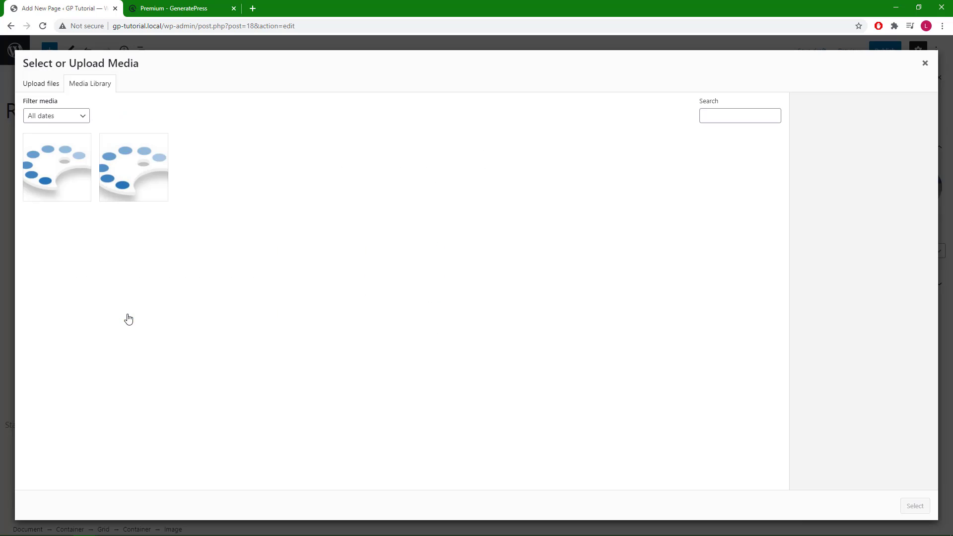
pyautogui.click(67, 184)
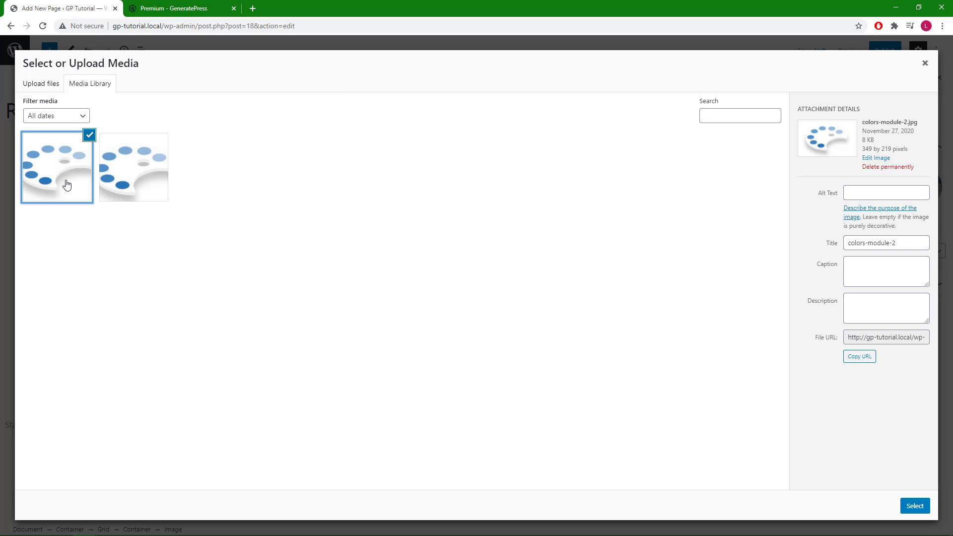
pyautogui.click(914, 505)
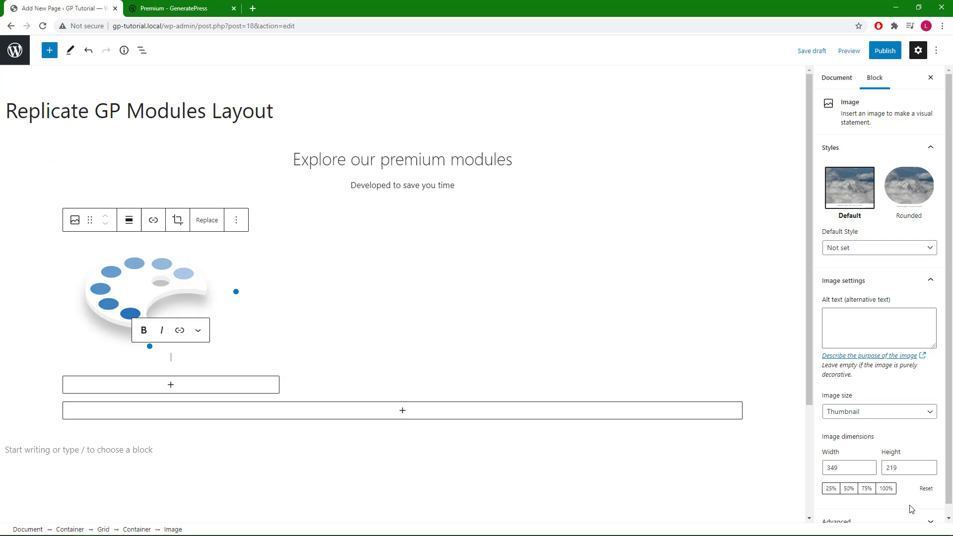
pyautogui.click(129, 221)
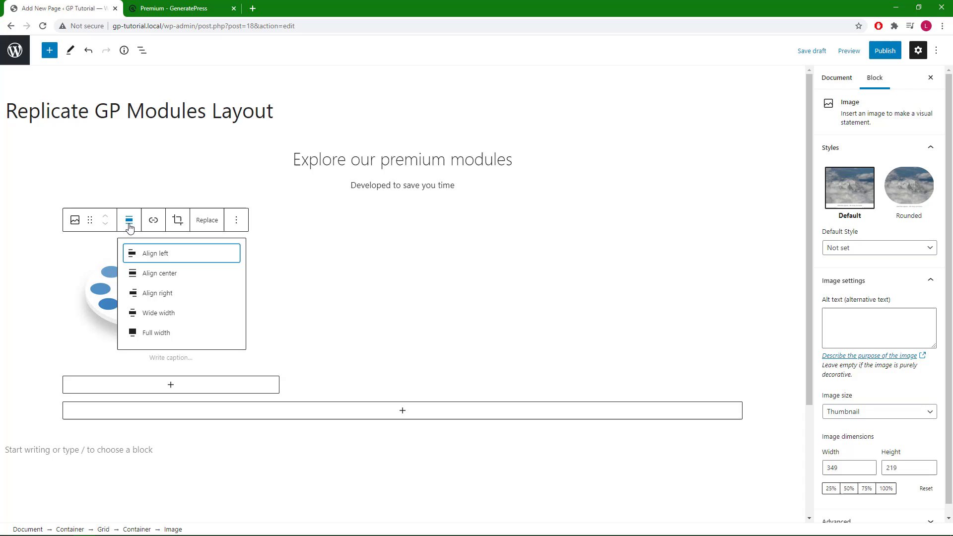
pyautogui.click(165, 275)
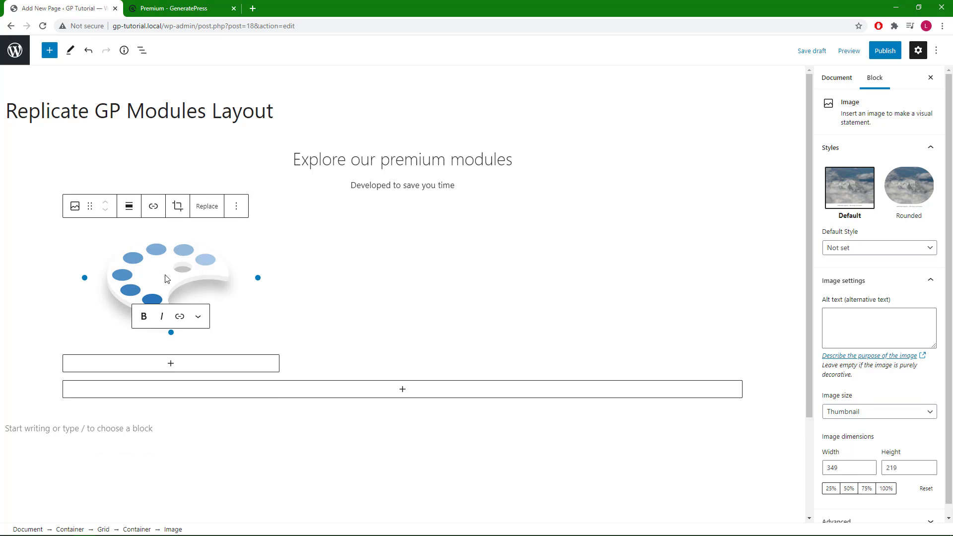
pyautogui.click(180, 12)
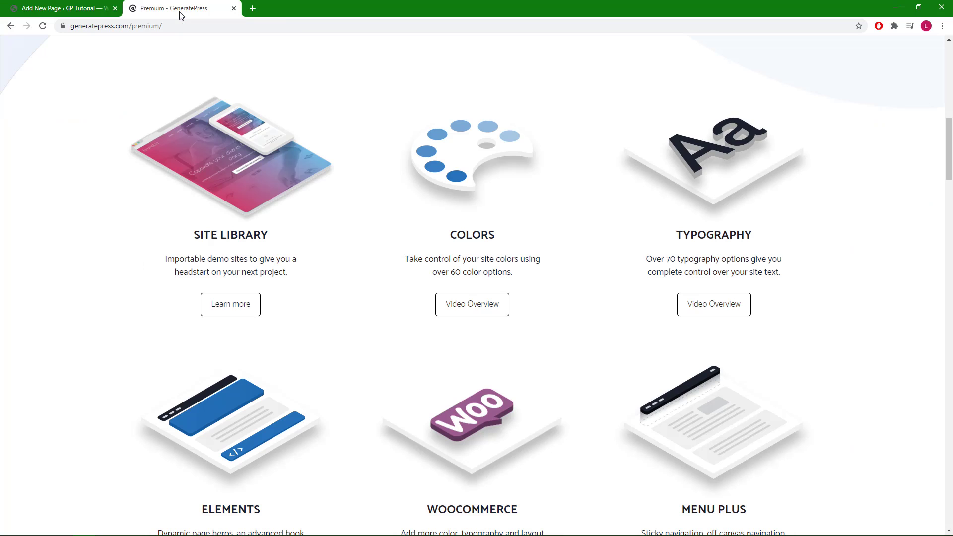
pyautogui.doubleClick(476, 237)
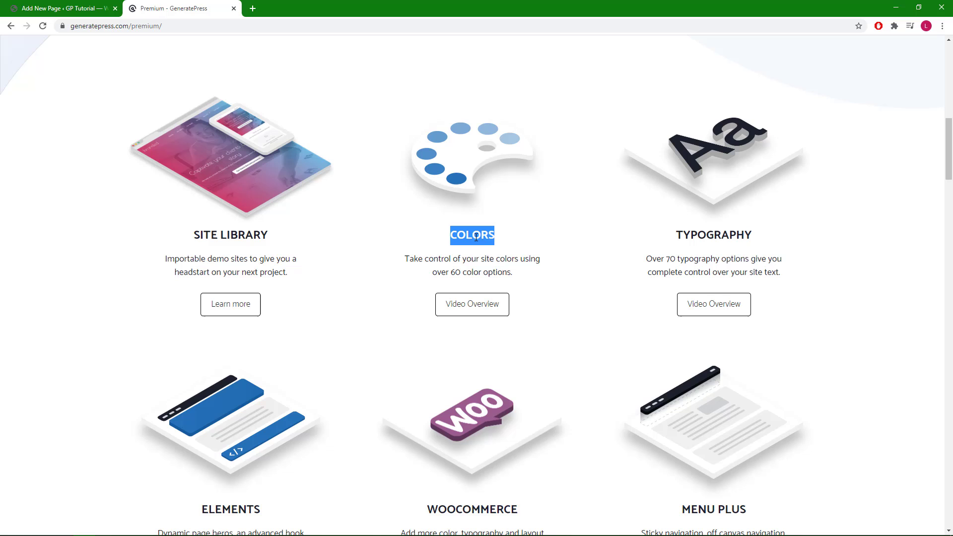
pyautogui.click(505, 240)
pyautogui.click(86, 15)
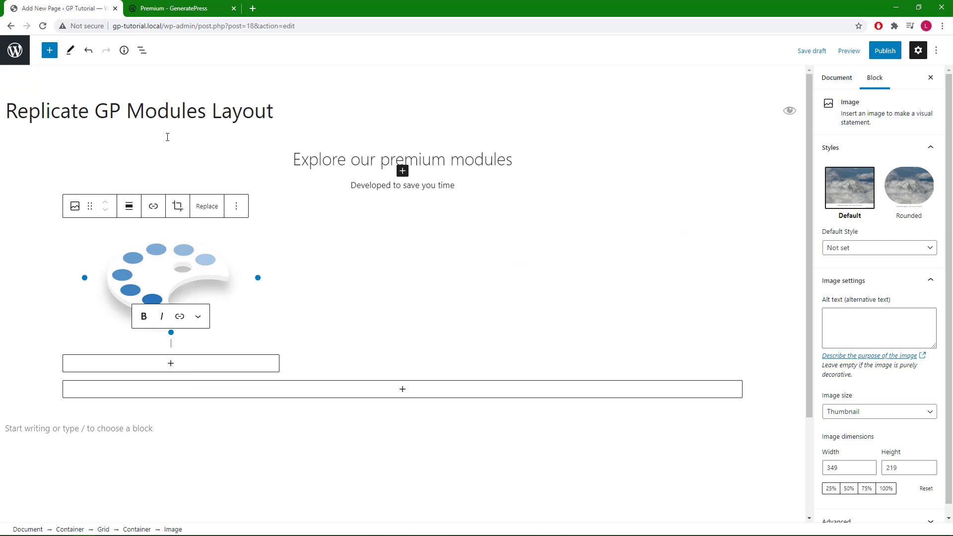
# Add a centre-aligned H3 Headline reading 'COLORS' beneath the palette image
pyautogui.click(183, 364)
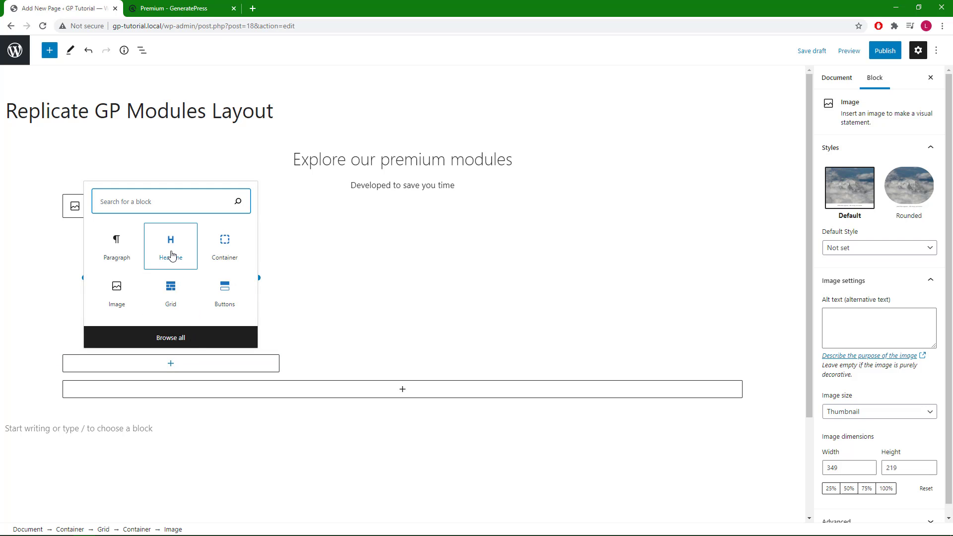
pyautogui.click(170, 255)
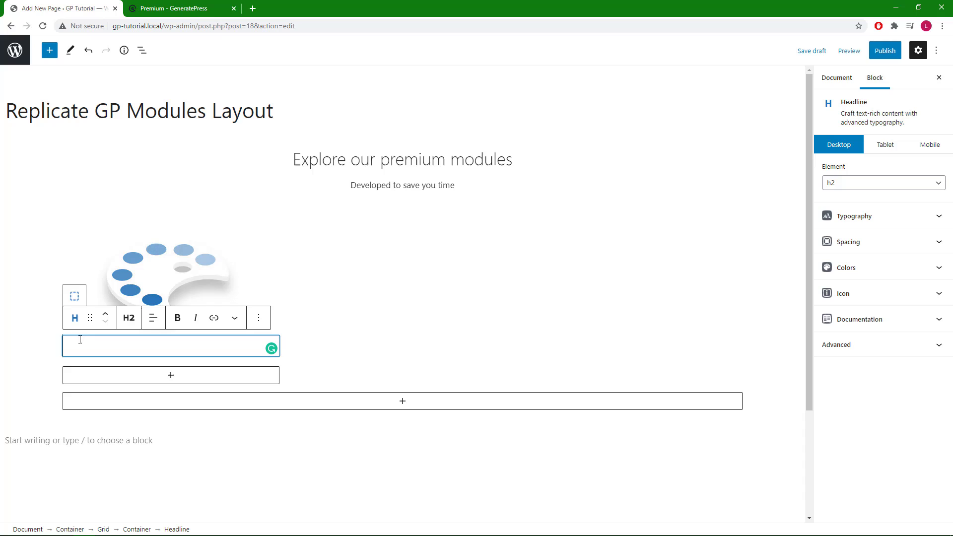
pyautogui.write('COL')
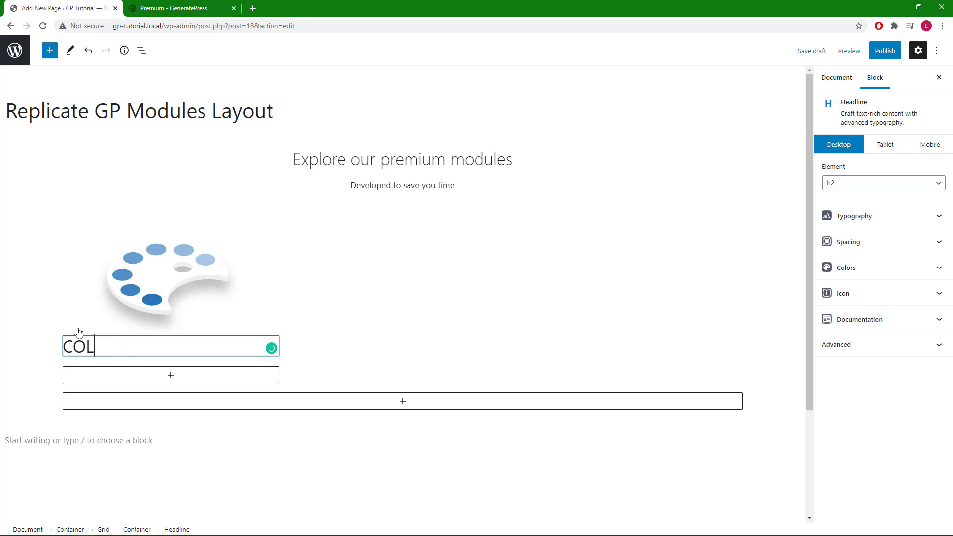
pyautogui.write('ORS')
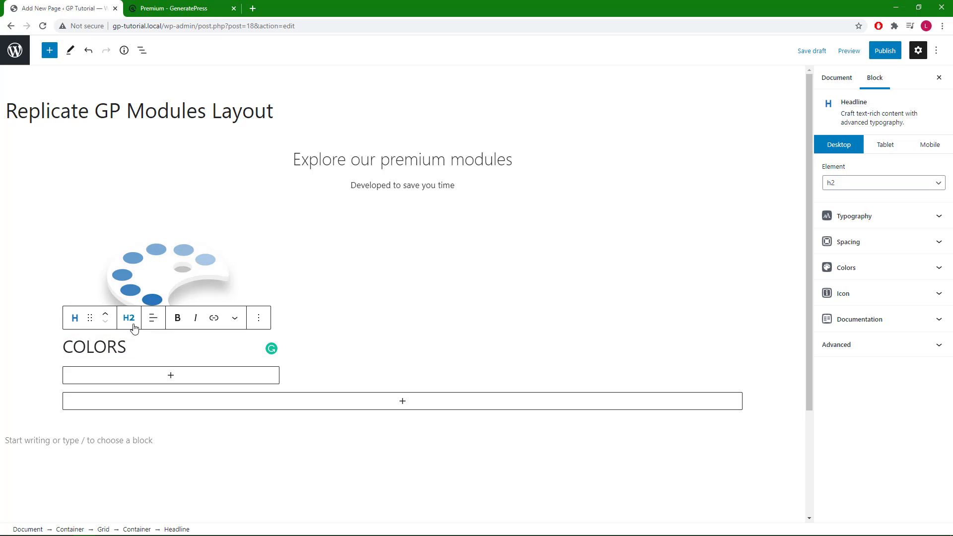
pyautogui.click(134, 323)
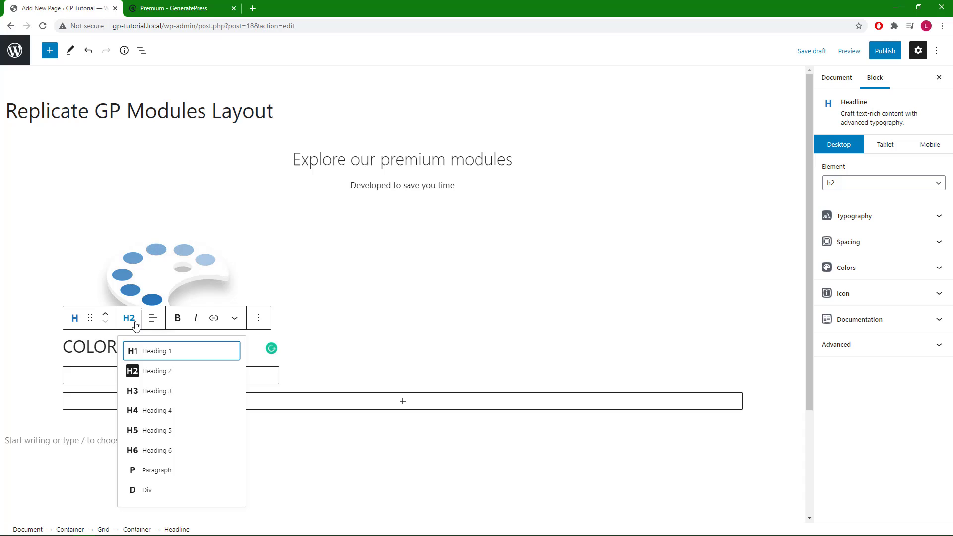
pyautogui.click(156, 396)
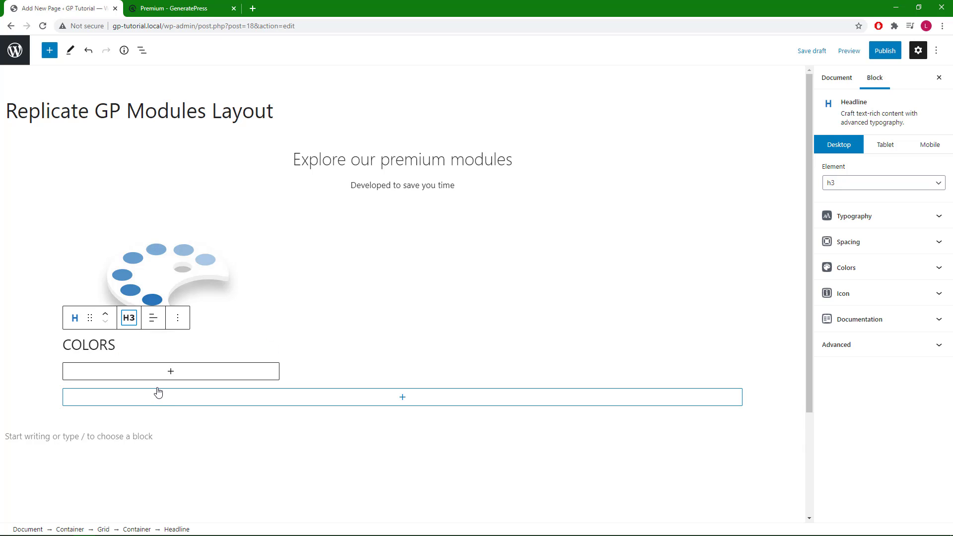
pyautogui.click(153, 322)
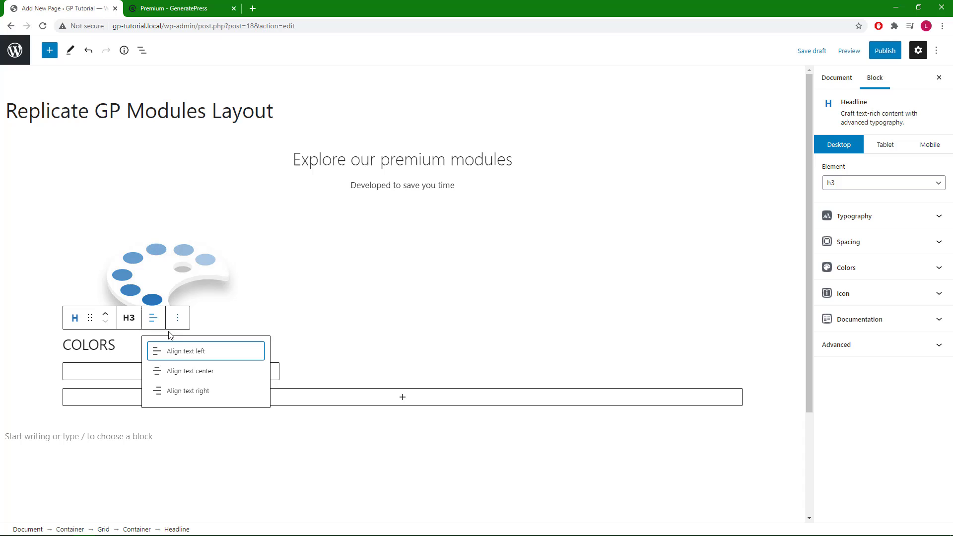
pyautogui.click(188, 376)
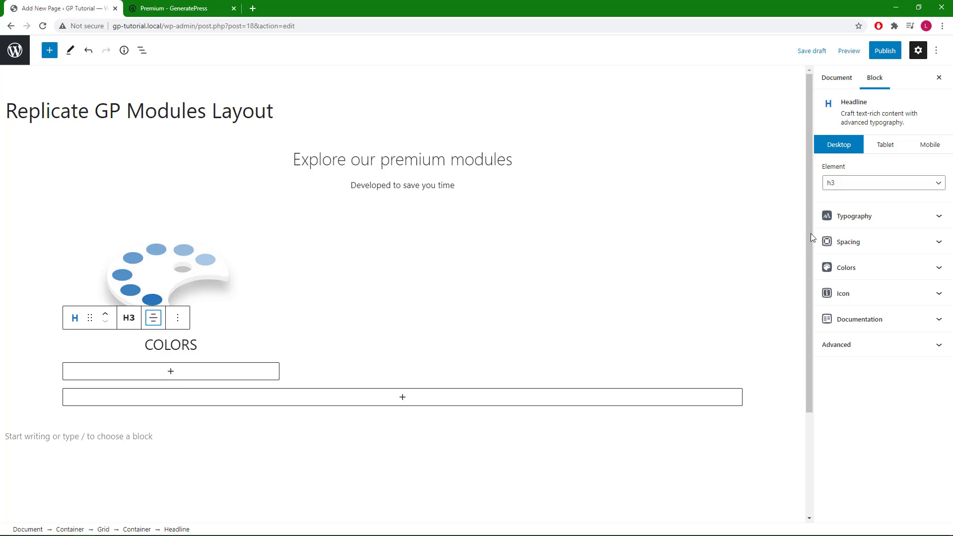
# Set the COLORS headline font weight to 600, then bring up the GeneratePress Premium page
pyautogui.click(852, 223)
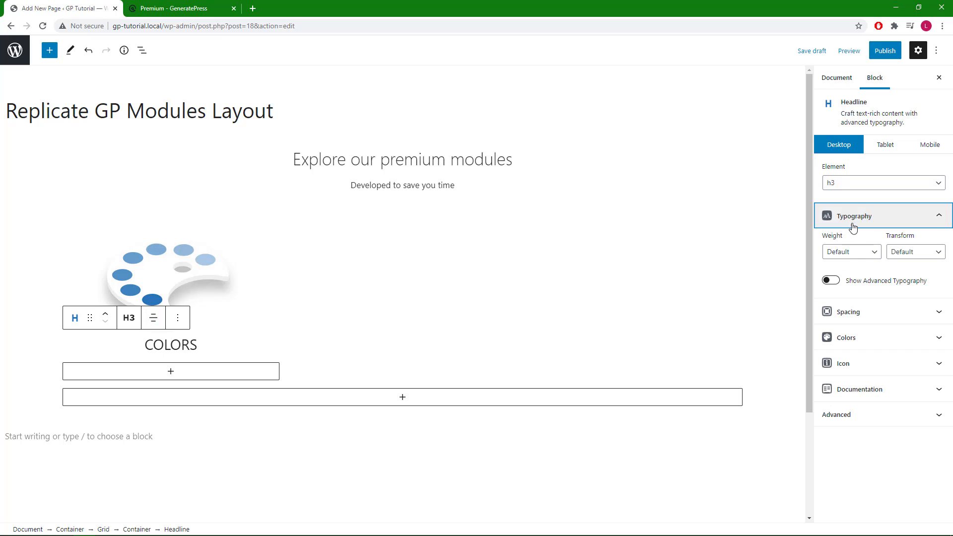
pyautogui.click(853, 253)
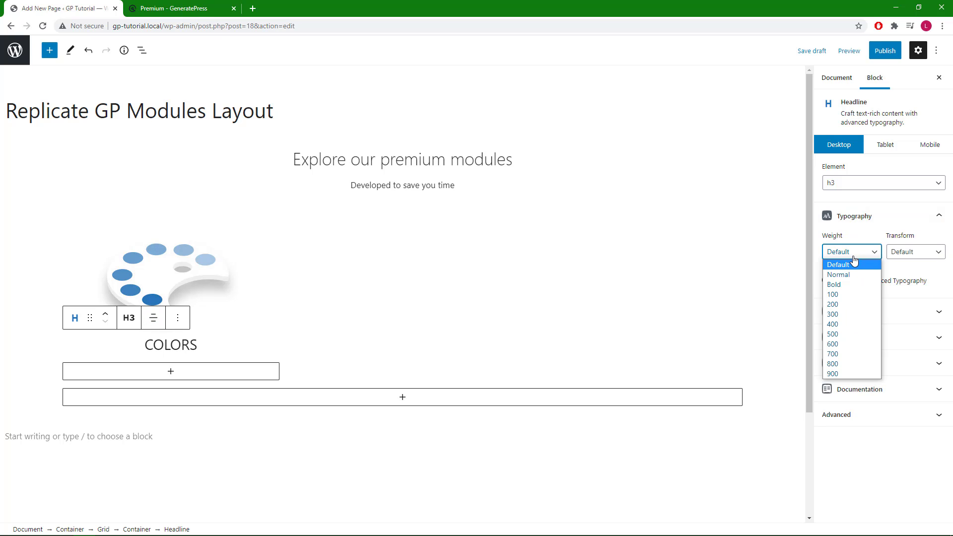
pyautogui.click(849, 342)
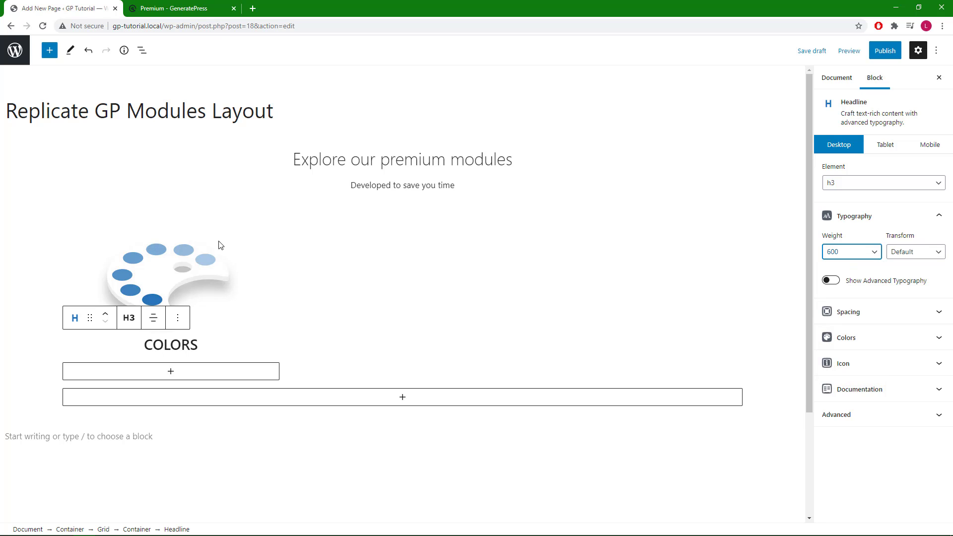
pyautogui.click(172, 10)
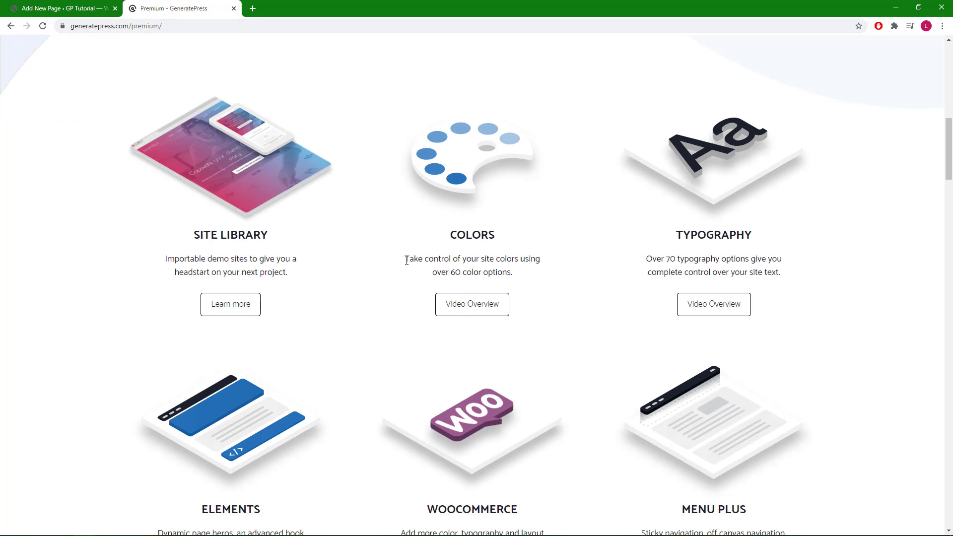
# Copy the COLORS module description from the GeneratePress page and return to the page editor
pyautogui.moveTo(406, 260); pyautogui.dragTo(516, 274)
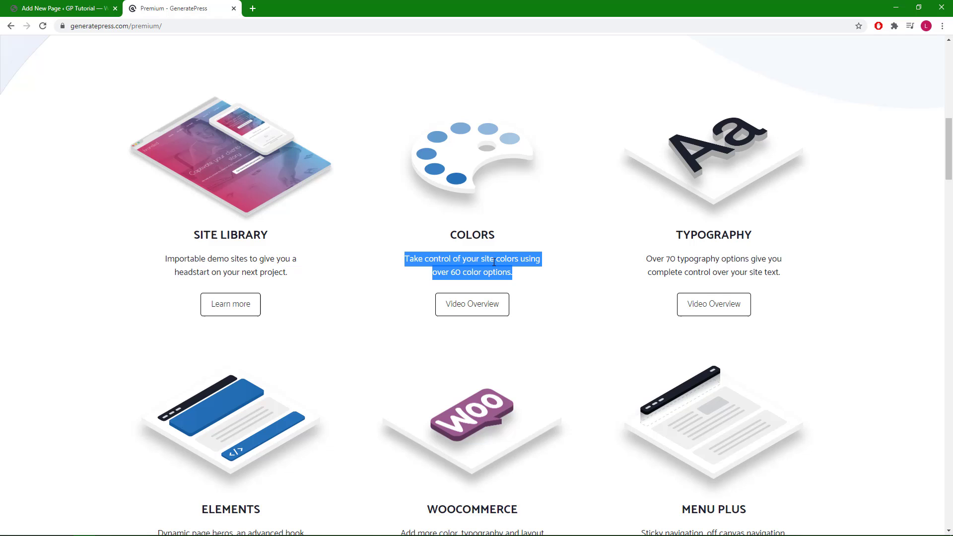
pyautogui.rightClick(494, 262)
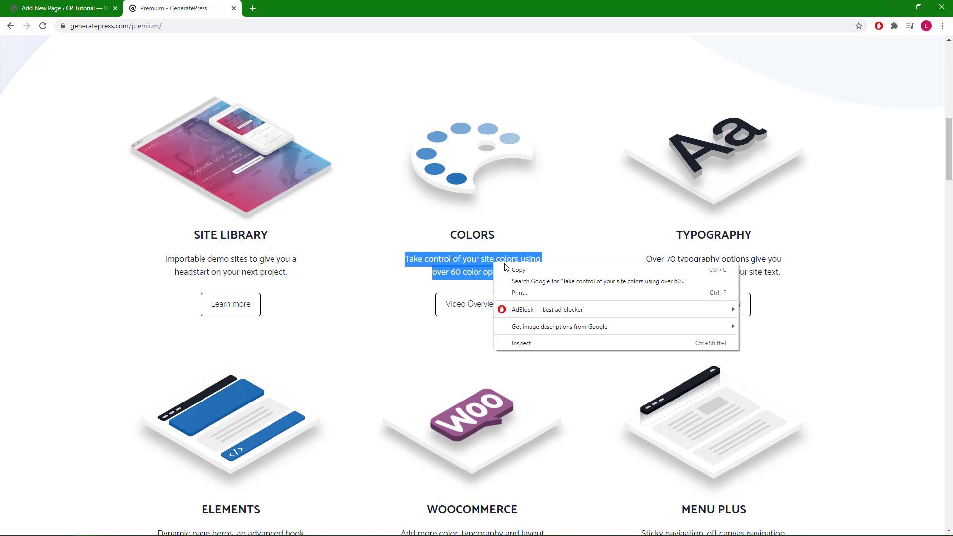
pyautogui.click(507, 266)
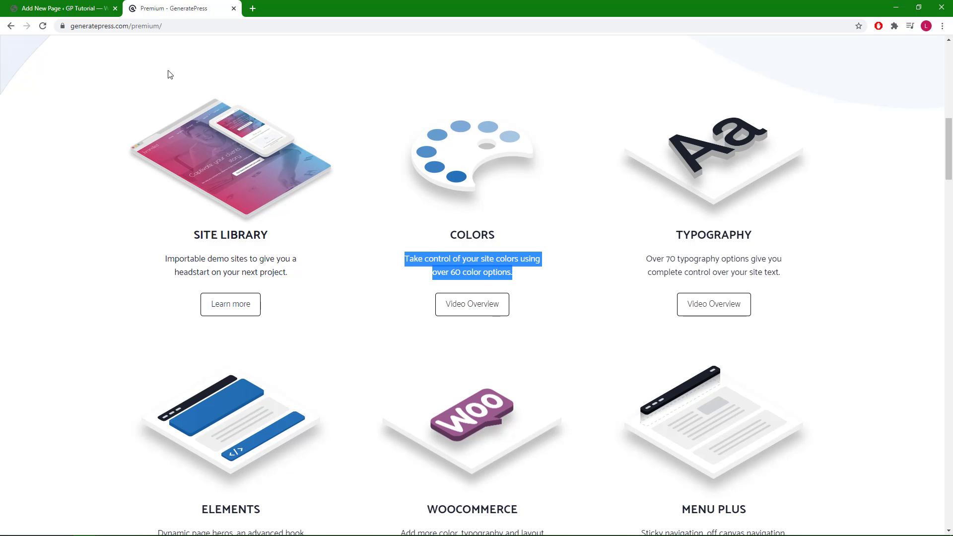
pyautogui.click(86, 9)
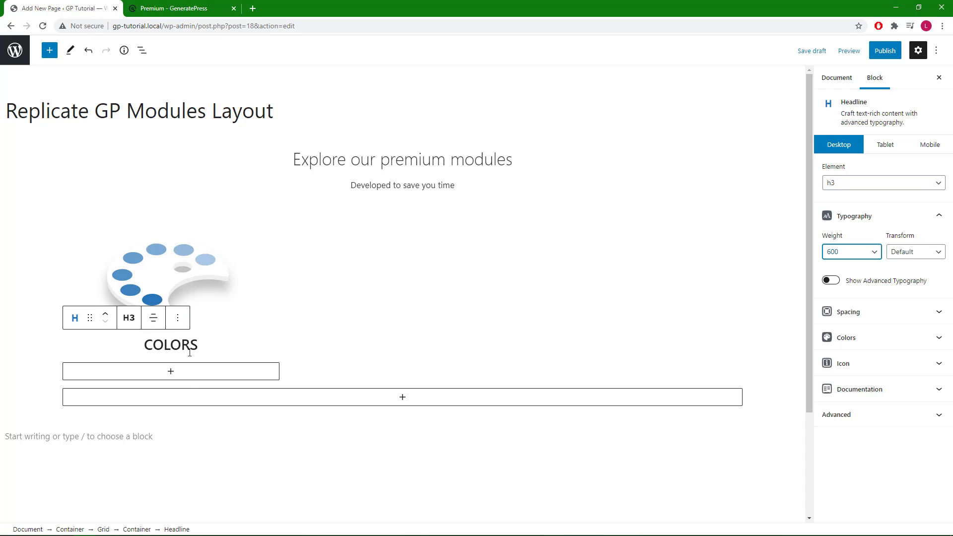
# Add a Headline block below COLORS and paste in the copied description text
pyautogui.click(185, 374)
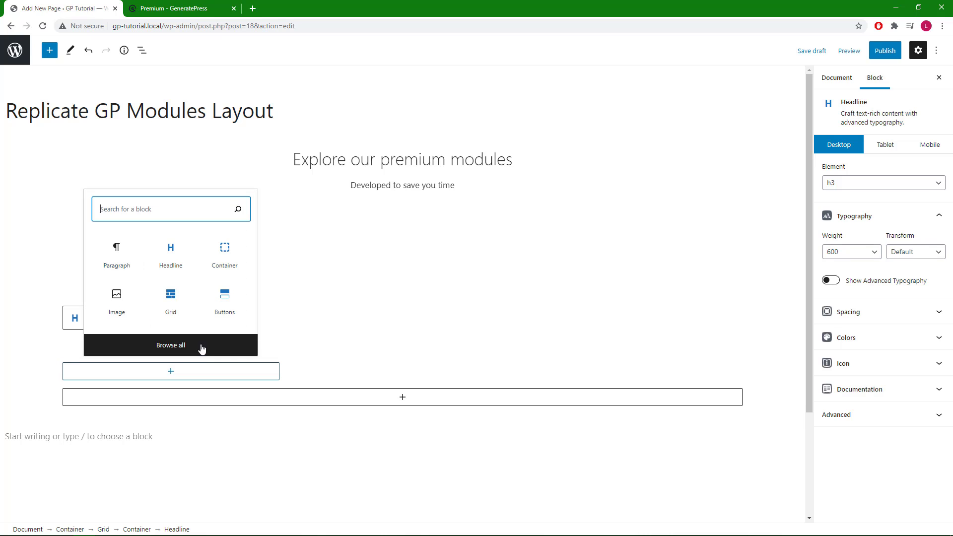
pyautogui.click(183, 262)
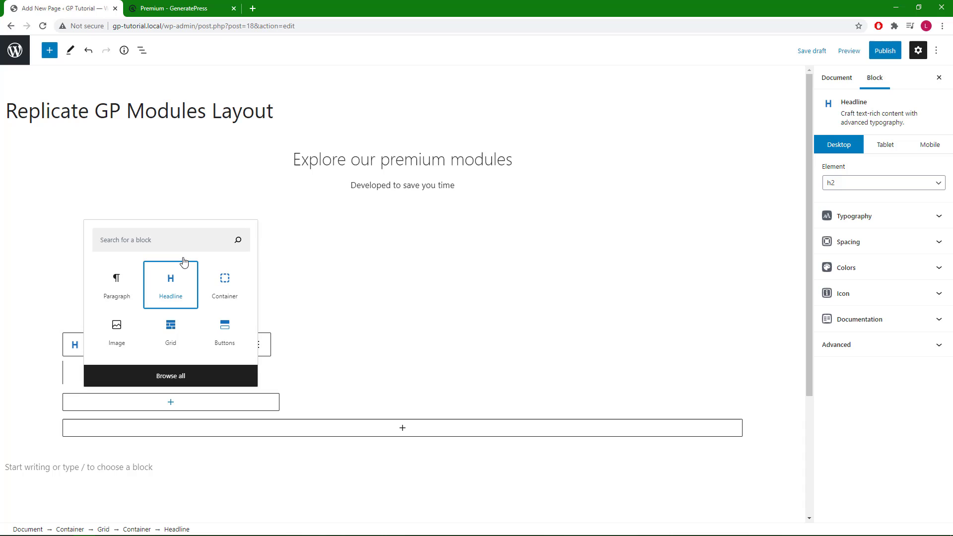
pyautogui.rightClick(88, 372)
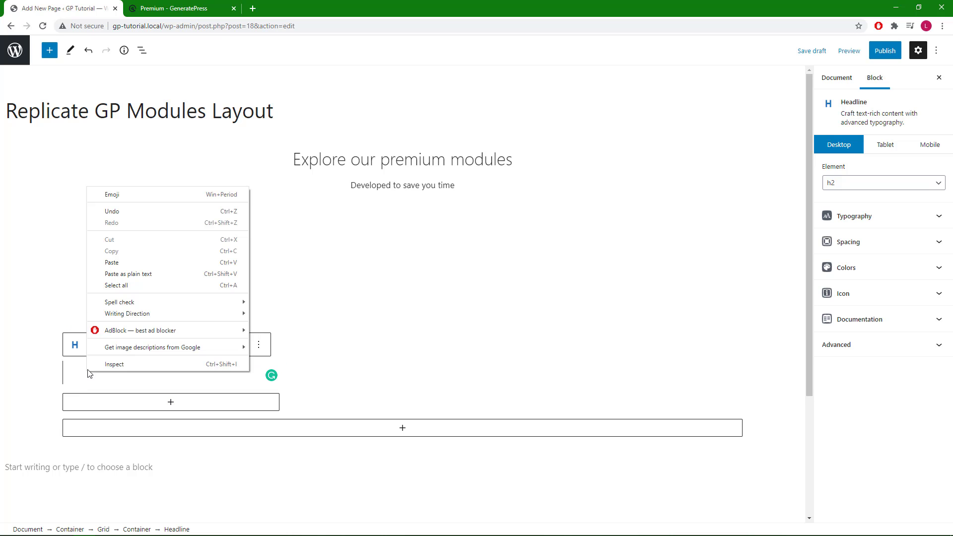
pyautogui.click(115, 263)
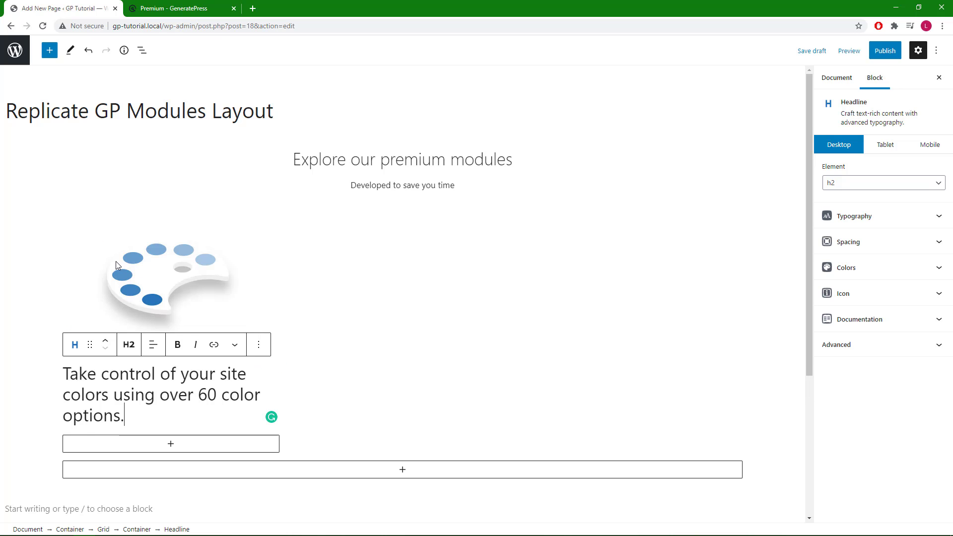
# Change the description from H2 to a centre-aligned paragraph
pyautogui.click(135, 347)
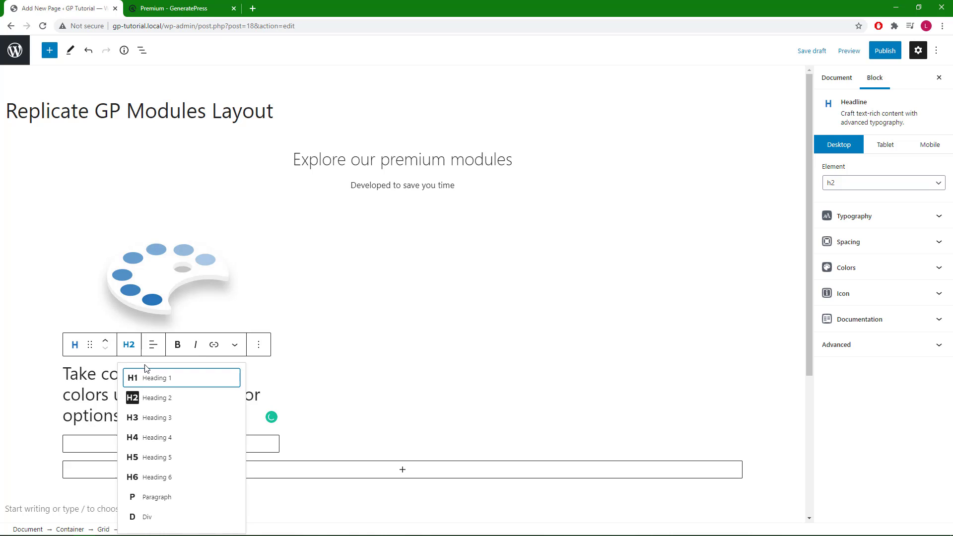
pyautogui.click(156, 496)
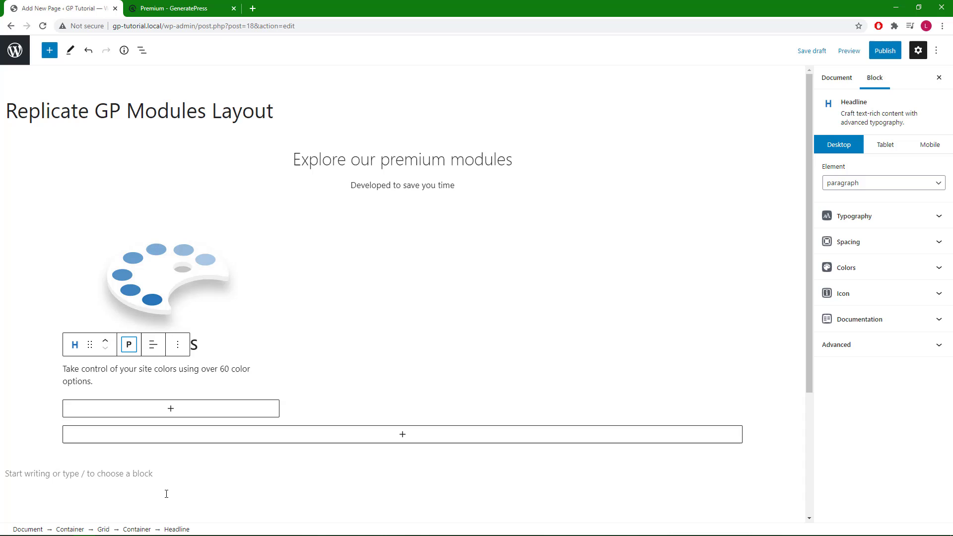
pyautogui.click(154, 346)
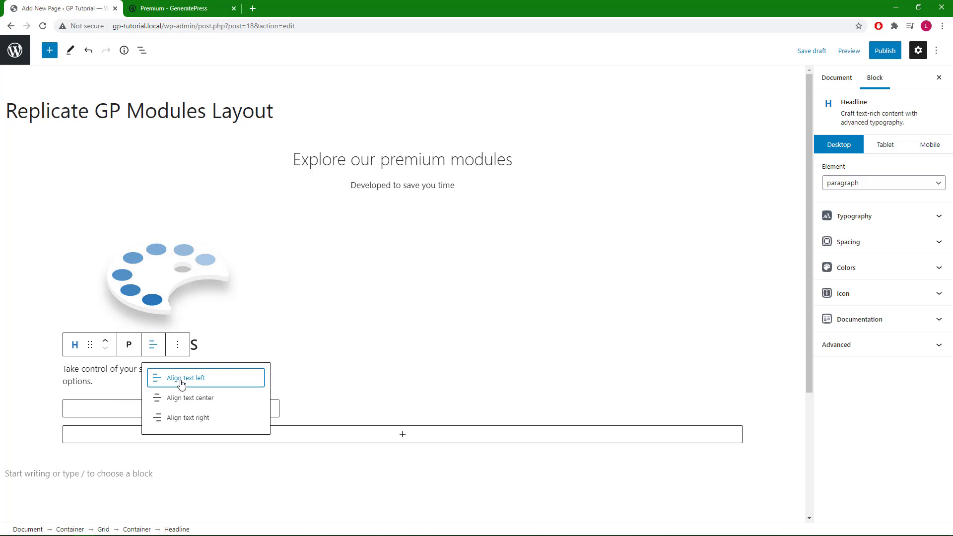
pyautogui.click(183, 399)
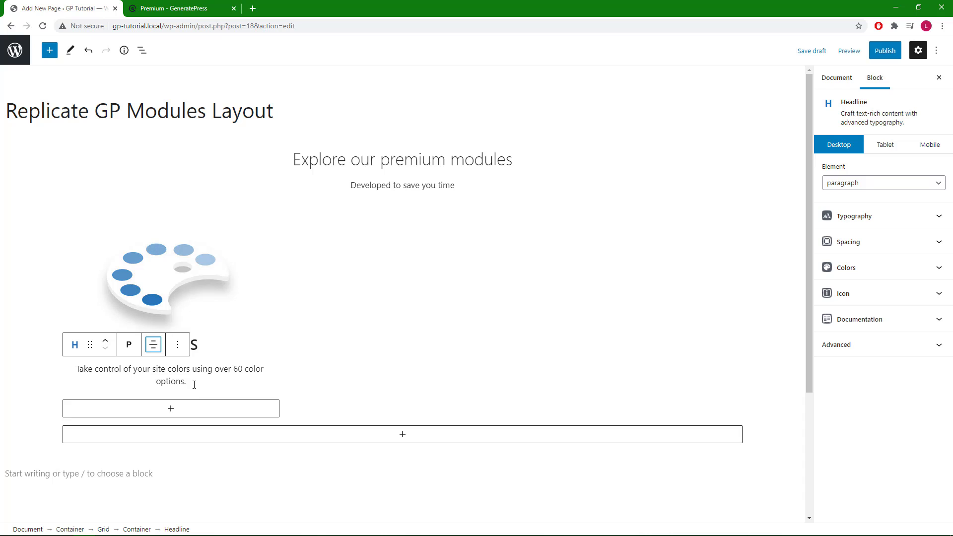
pyautogui.click(877, 248)
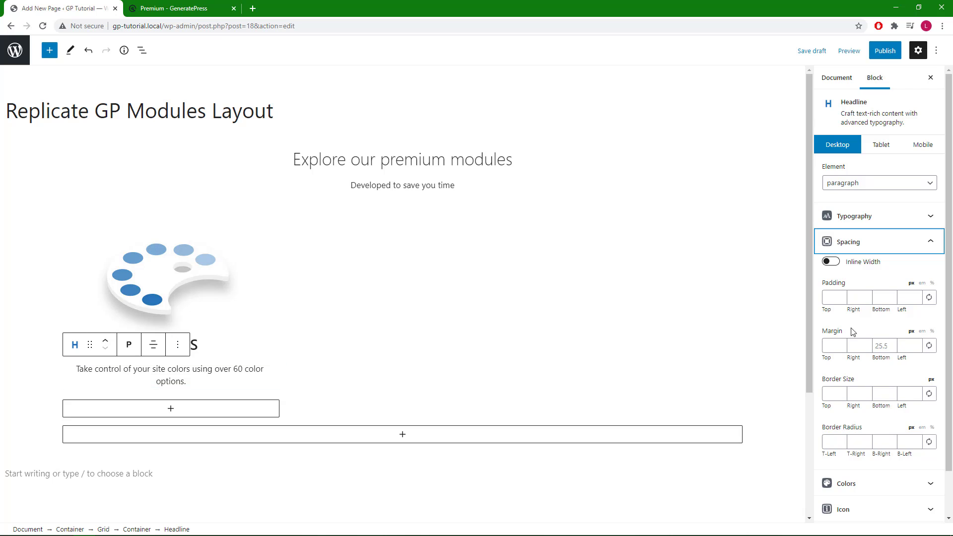
# Set the description's right and left padding to 60px, replacing the initial 40
pyautogui.click(857, 301)
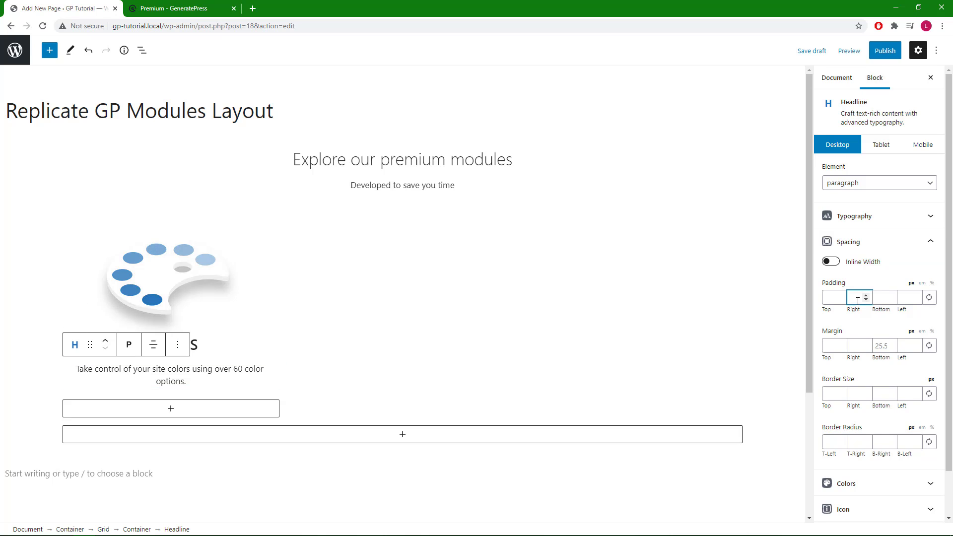
pyautogui.write('40')
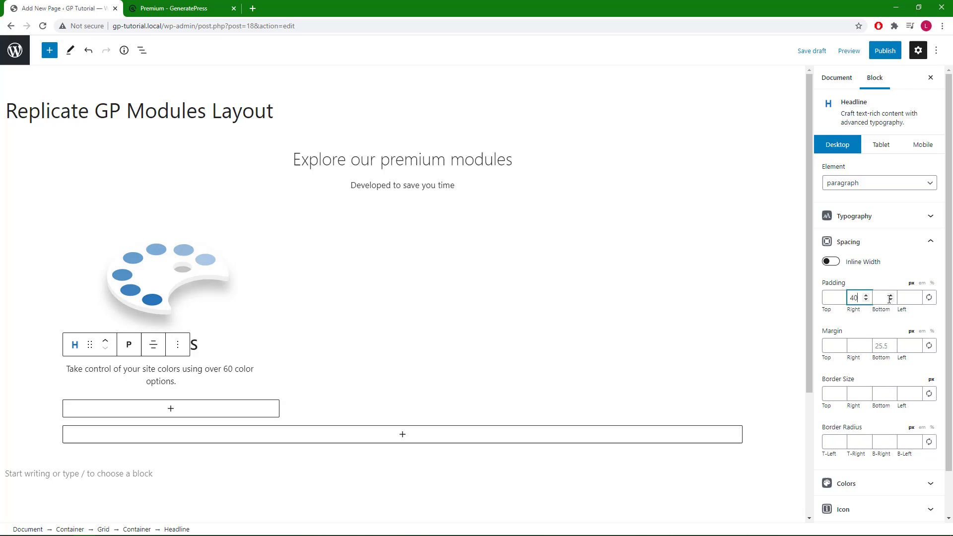
pyautogui.click(903, 297)
pyautogui.write('40')
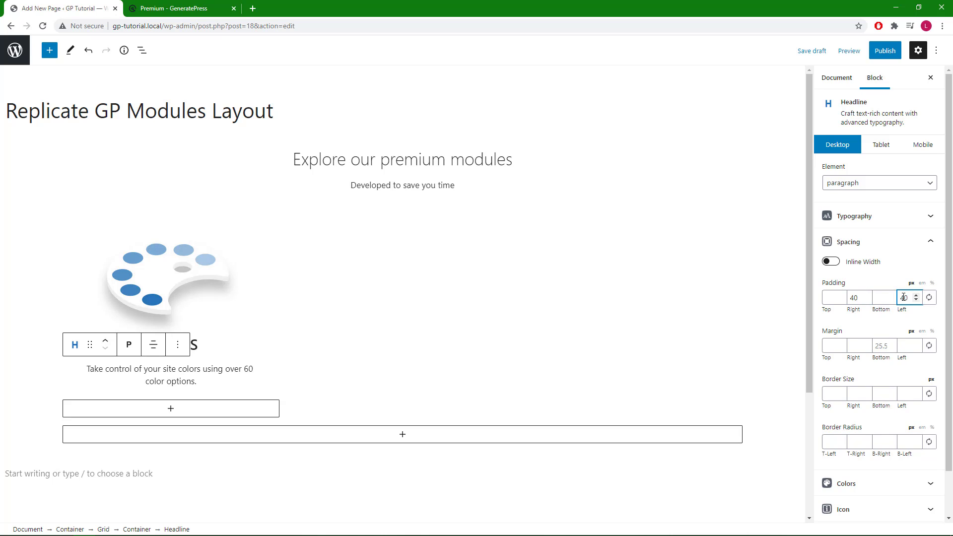
pyautogui.doubleClick(853, 297)
pyautogui.write('60')
pyautogui.doubleClick(906, 298)
pyautogui.write('60')
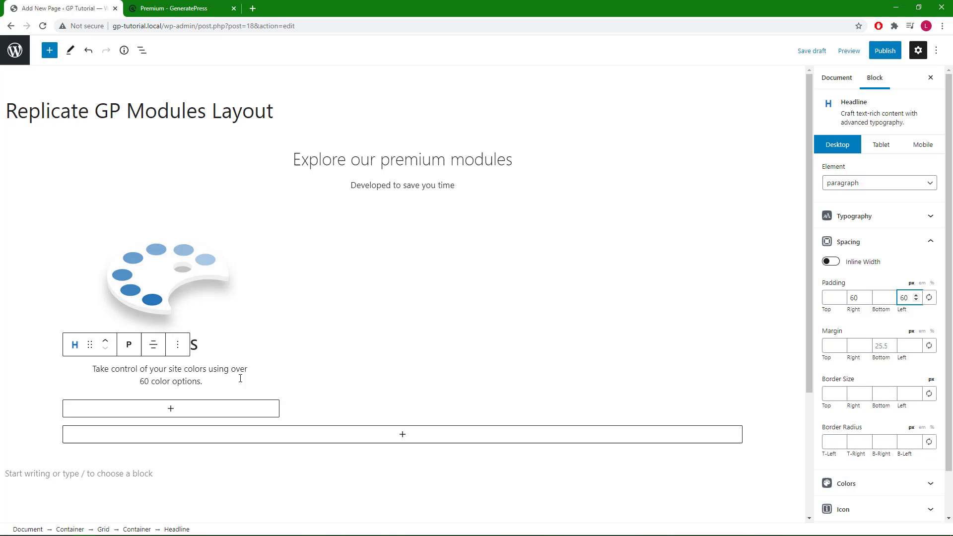
# Compare with the original GeneratePress modules layout and return to the editor
pyautogui.click(183, 10)
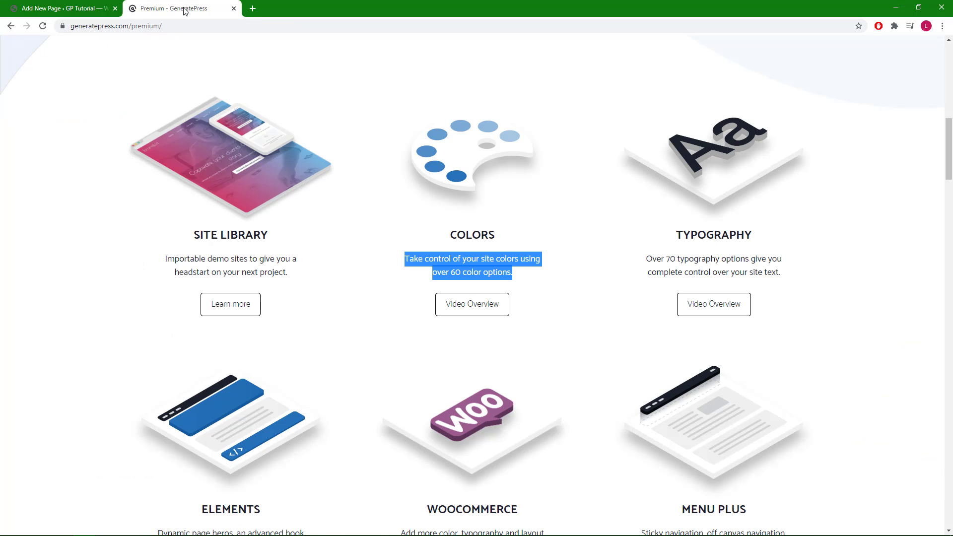
pyautogui.click(79, 11)
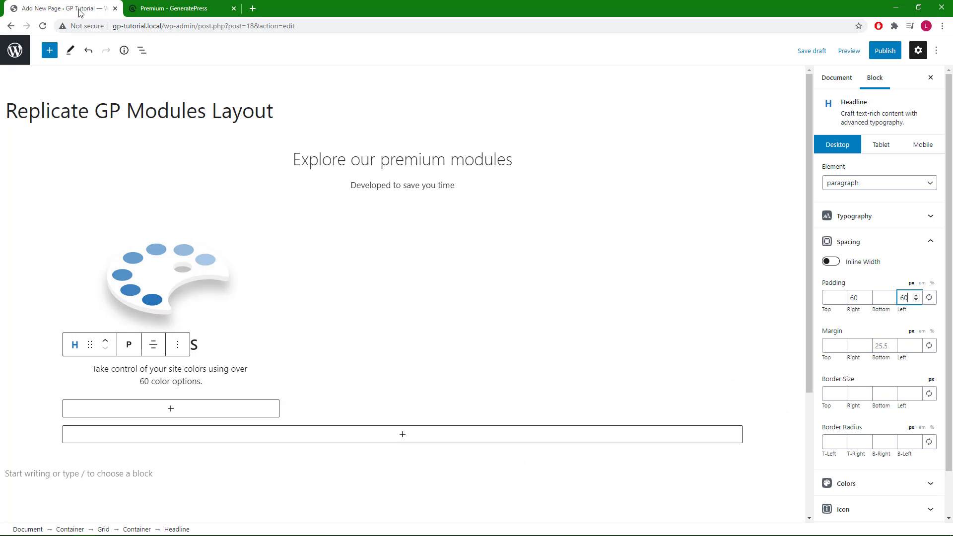
pyautogui.click(210, 381)
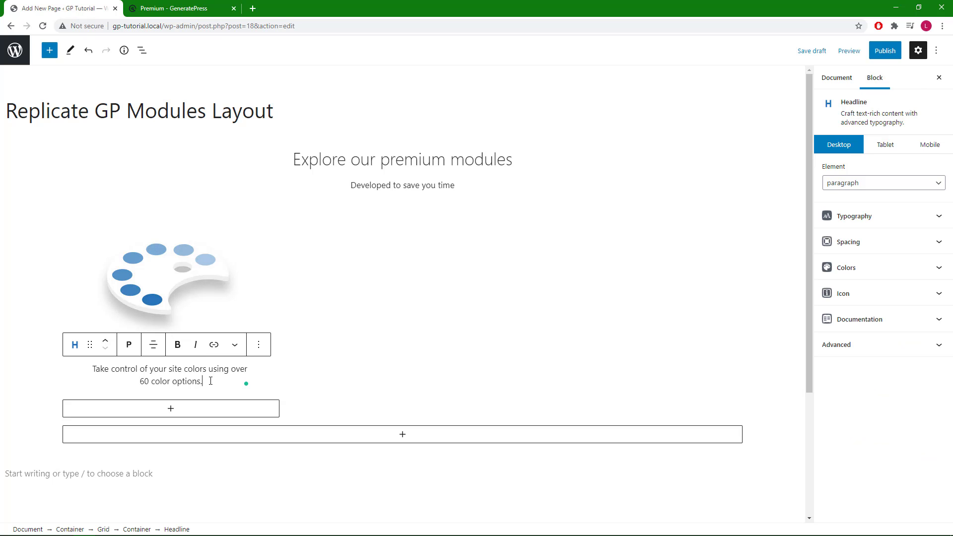
# Insert a Buttons block under the COLORS description and relabel the button 'Learn More'
pyautogui.click(170, 409)
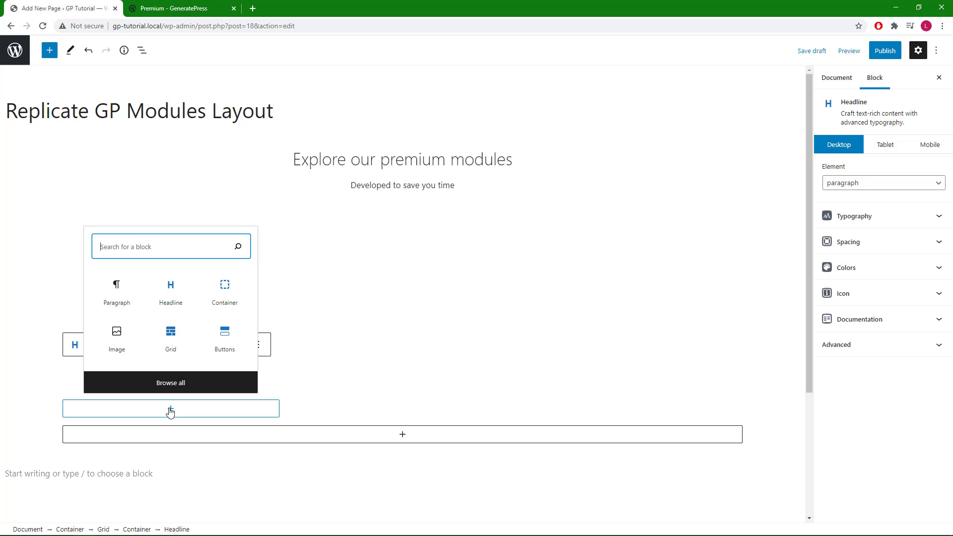
pyautogui.click(230, 343)
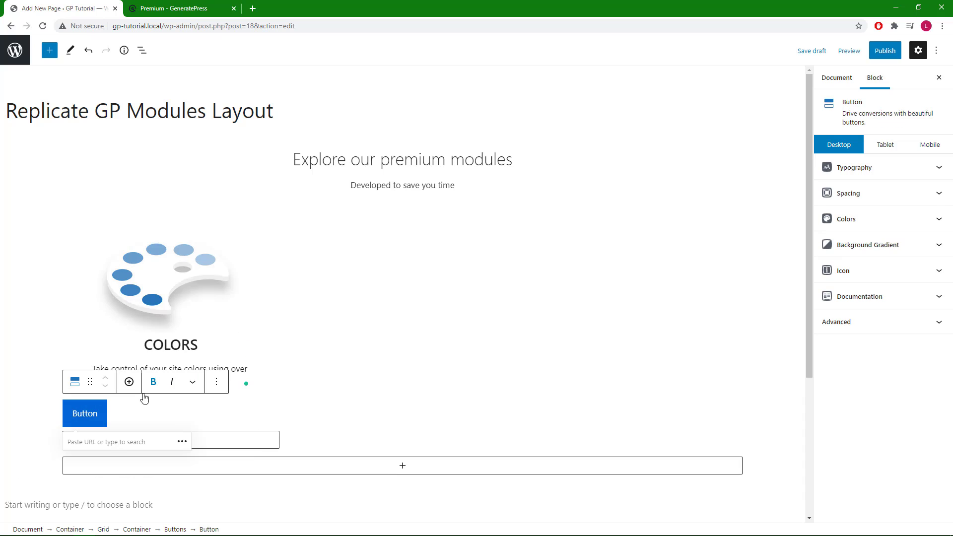
pyautogui.doubleClick(94, 413)
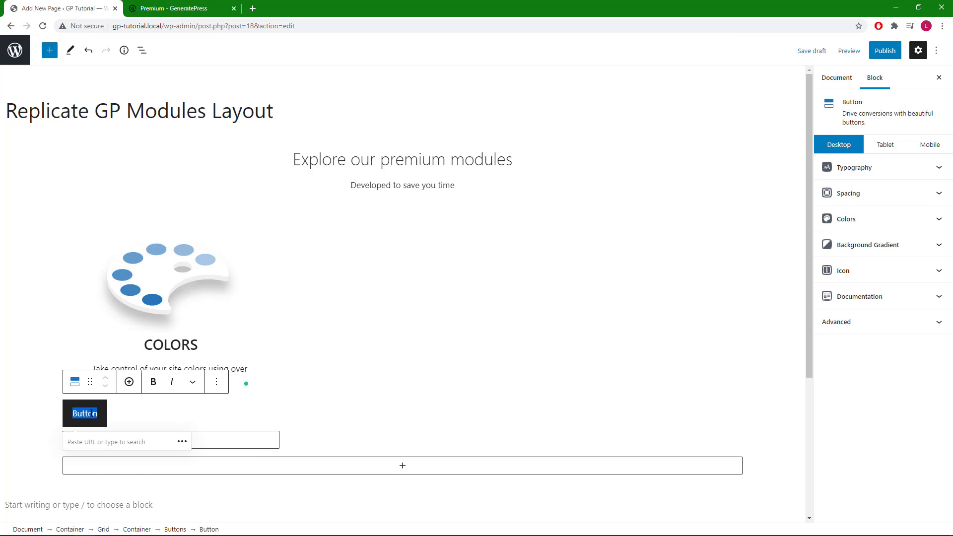
pyautogui.write('Learn More')
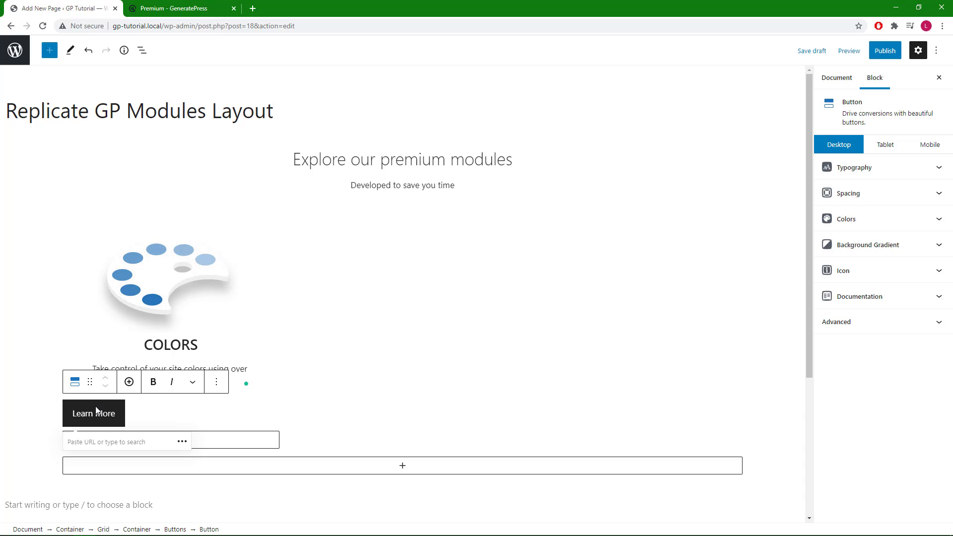
pyautogui.click(141, 54)
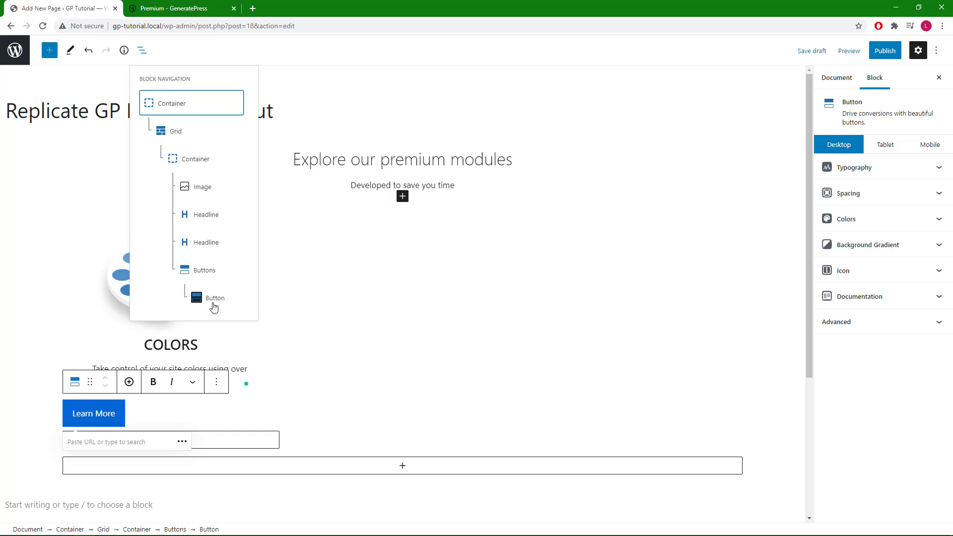
# Centre-align the Buttons block holding Learn More within the COLORS card
pyautogui.click(206, 277)
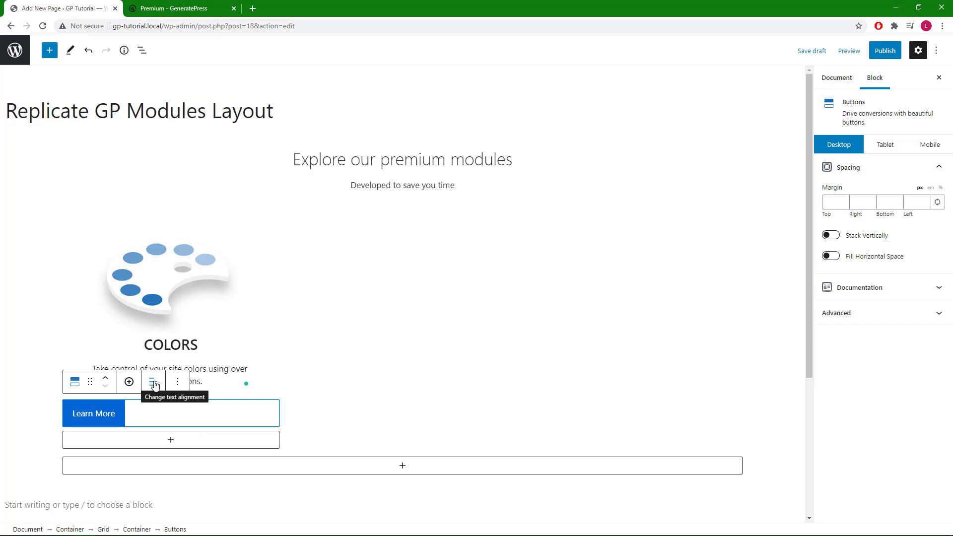
pyautogui.click(152, 383)
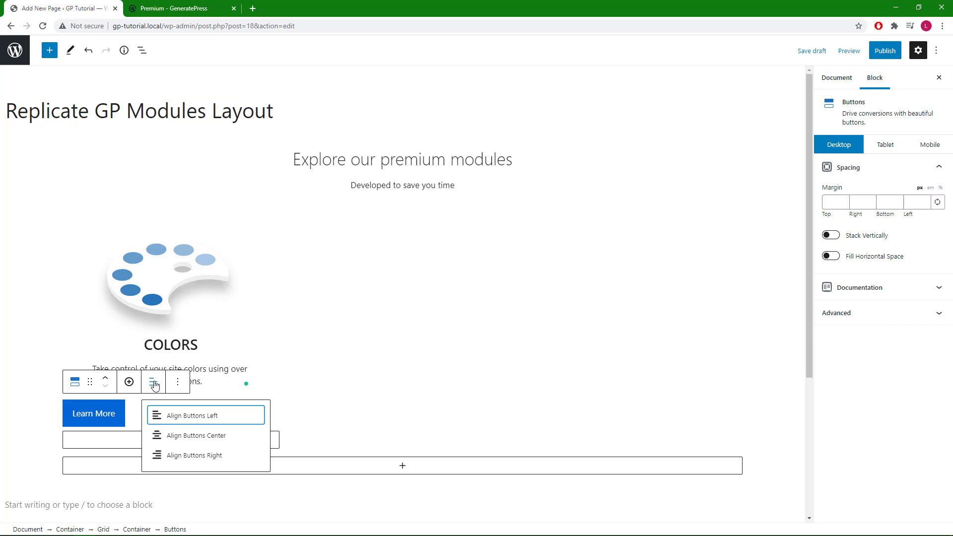
pyautogui.click(183, 436)
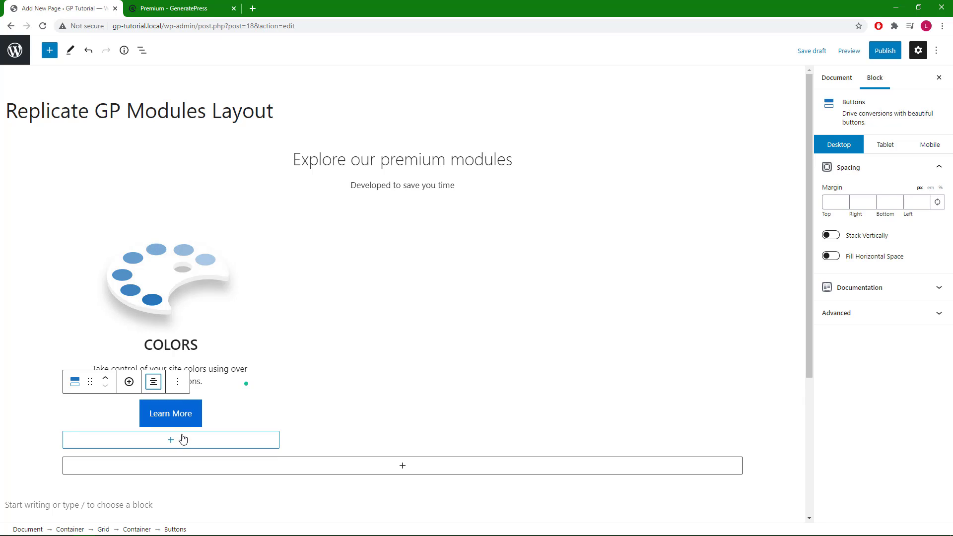
pyautogui.click(140, 52)
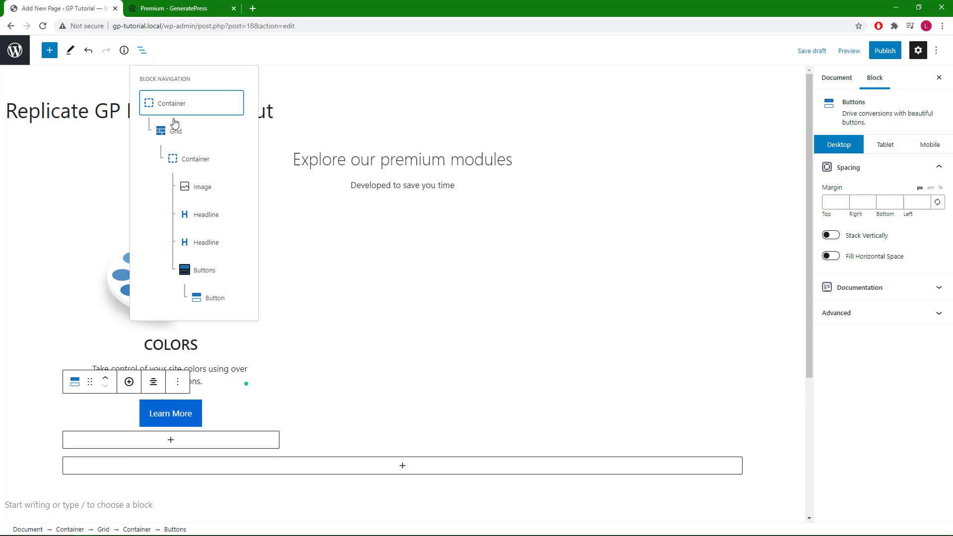
# Give the Learn More button a #ffffff background and black #000000 text
pyautogui.click(215, 298)
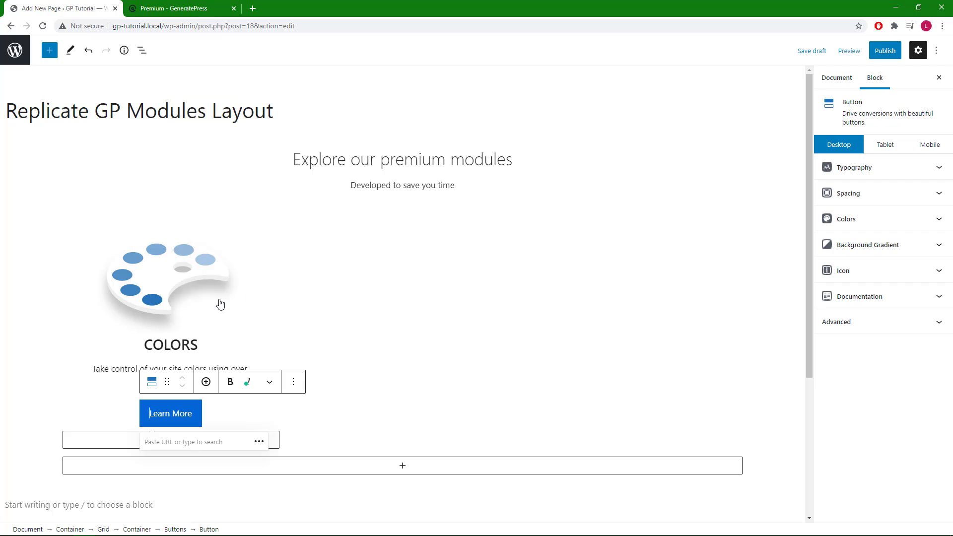
pyautogui.click(871, 223)
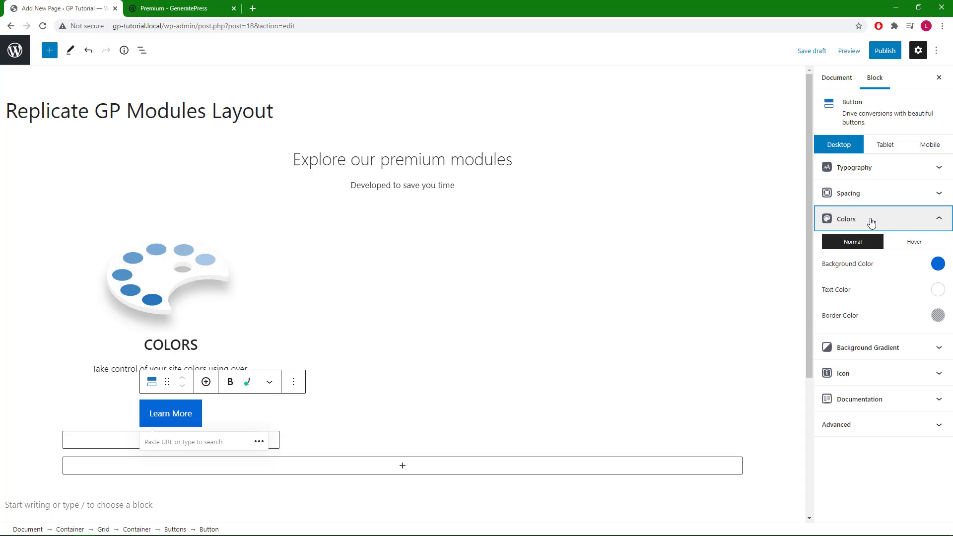
pyautogui.click(937, 266)
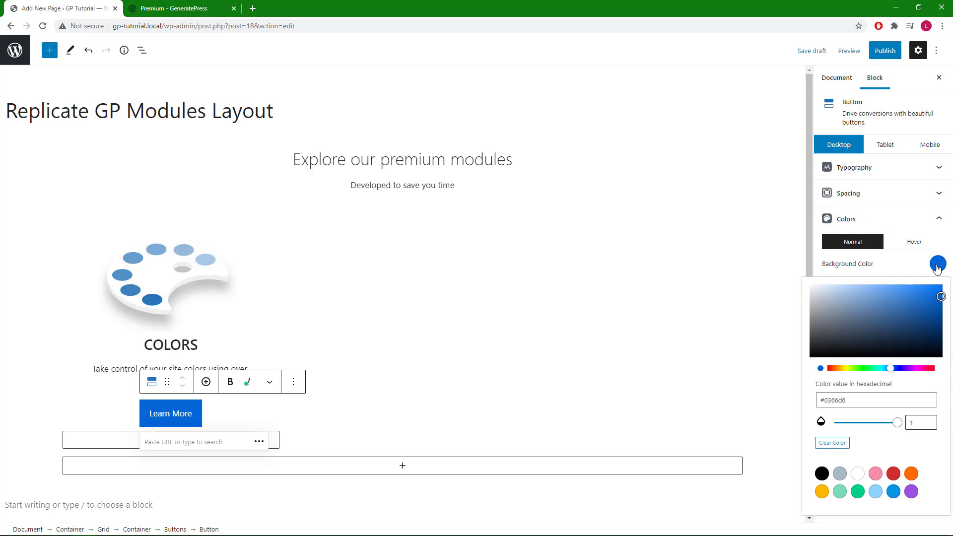
pyautogui.doubleClick(833, 399)
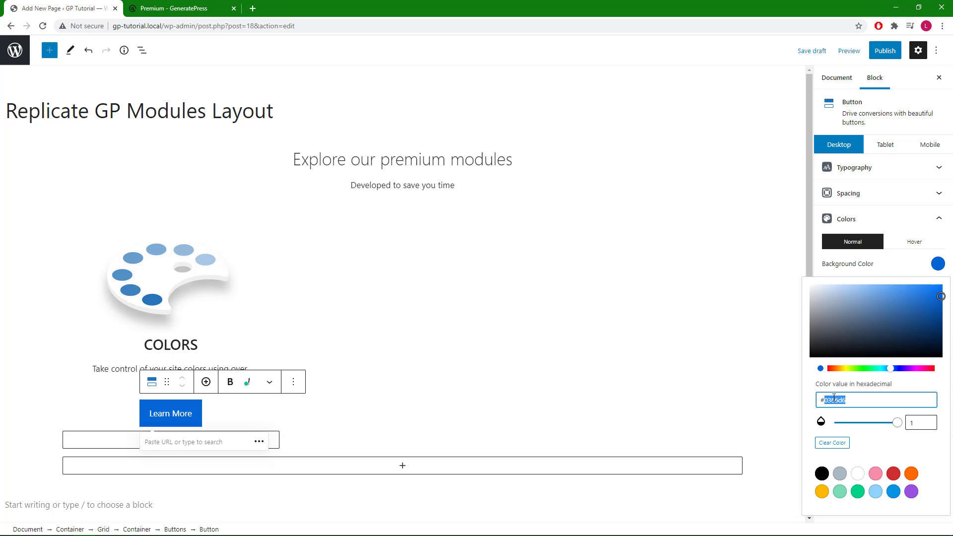
pyautogui.write('ffffff')
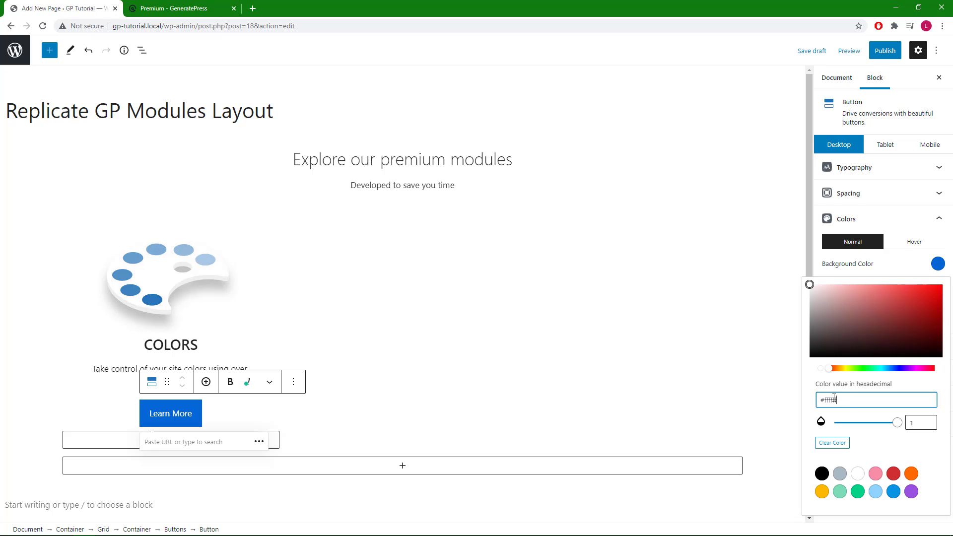
pyautogui.click(937, 265)
pyautogui.click(937, 290)
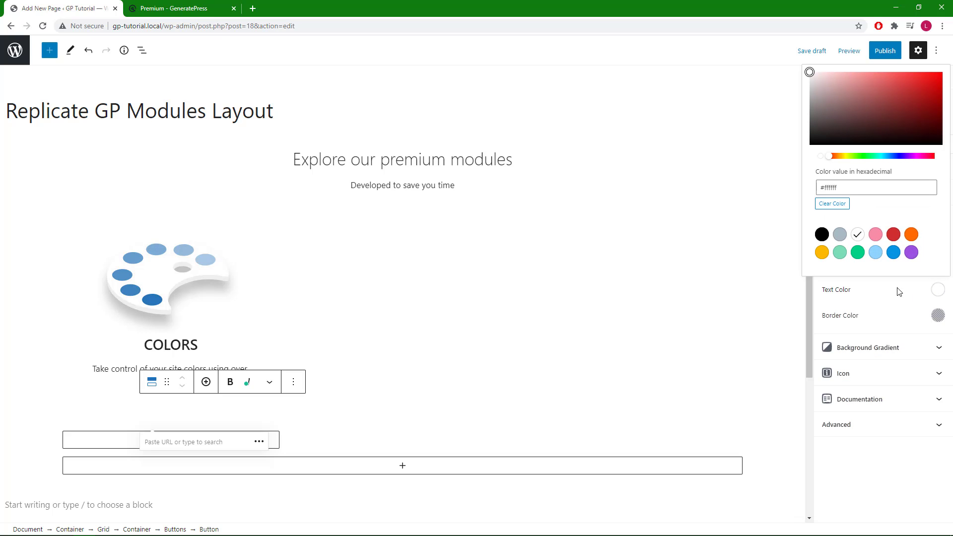
pyautogui.click(822, 234)
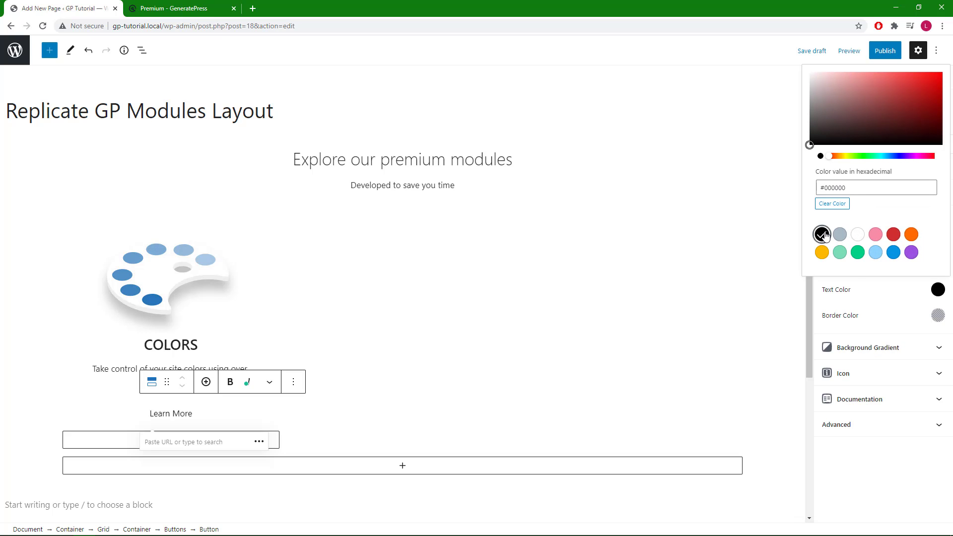
pyautogui.click(937, 290)
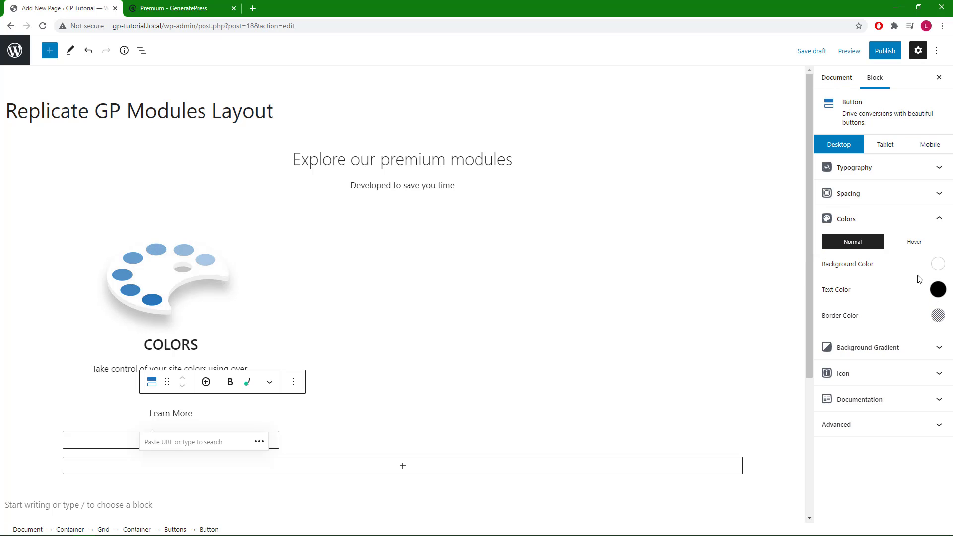
# Give the Learn More button a 1px border on all sides and a linked 5px corner radius
pyautogui.click(880, 201)
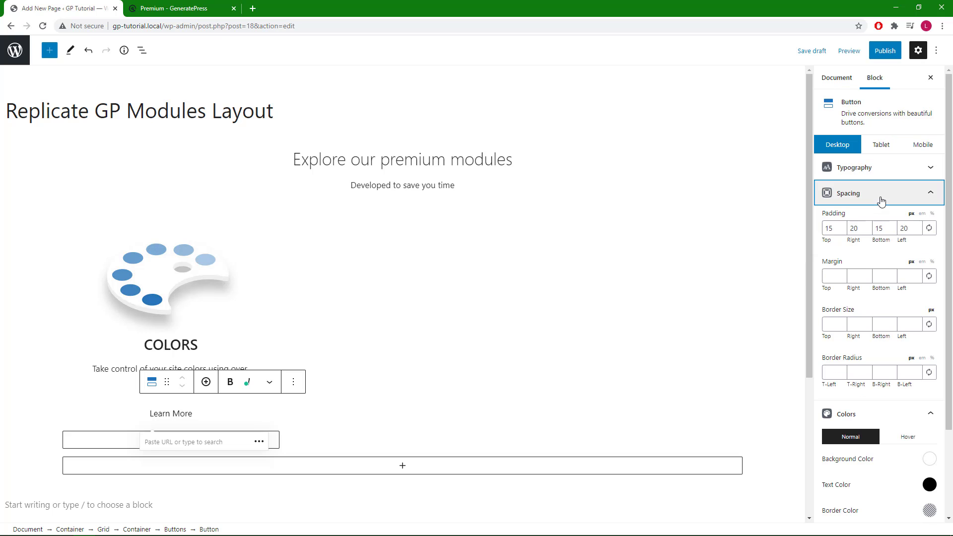
pyautogui.click(834, 325)
pyautogui.write('0')
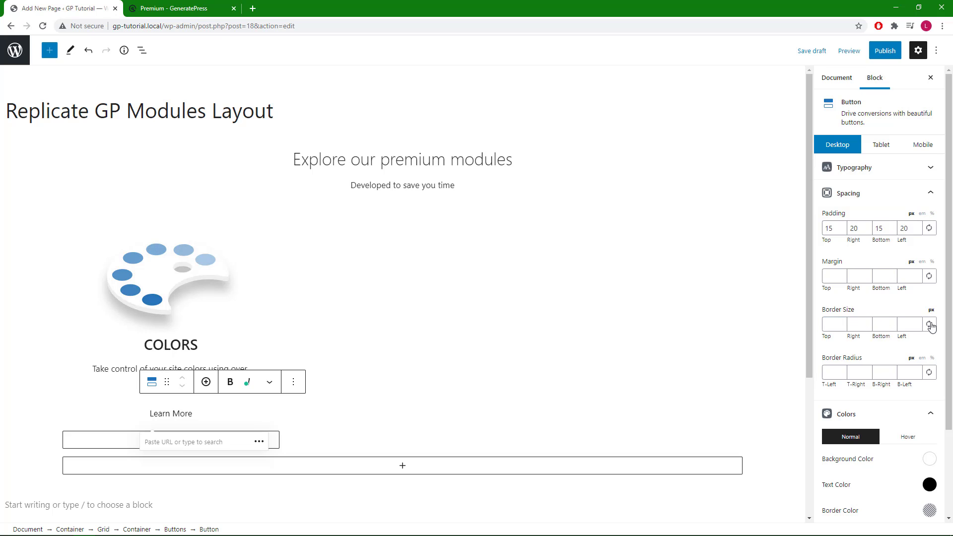
pyautogui.click(841, 323)
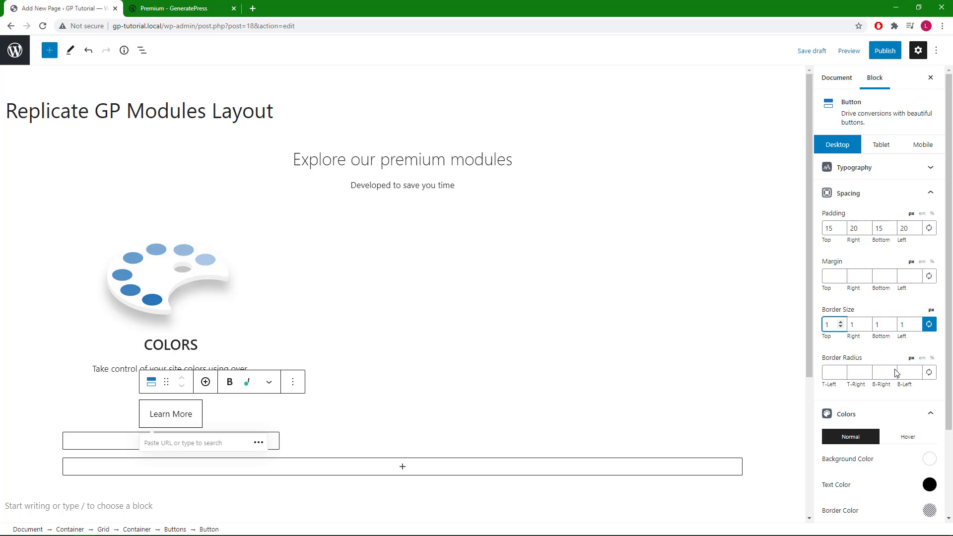
pyautogui.click(928, 372)
pyautogui.click(840, 371)
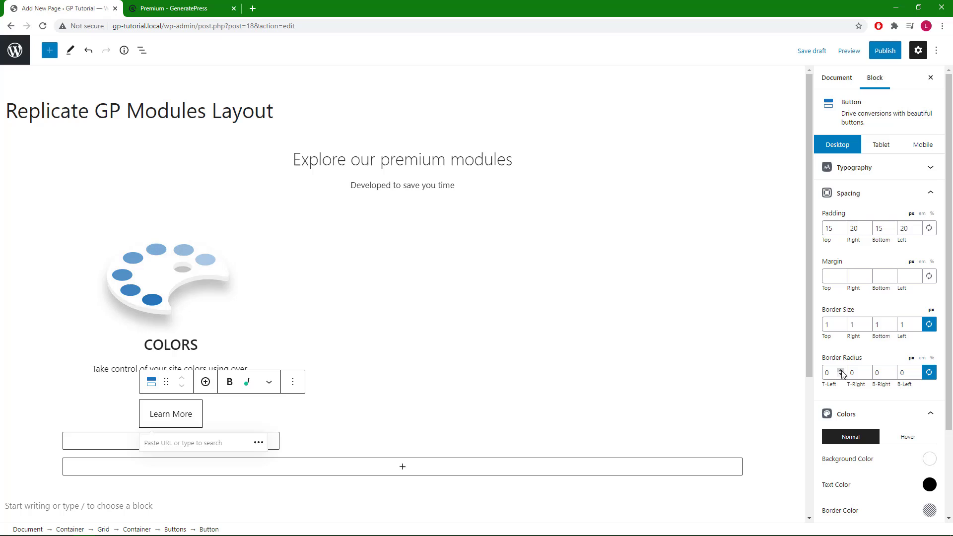
pyautogui.click(841, 371)
# Reduce the button's top and bottom padding to 10px
pyautogui.click(836, 229)
pyautogui.click(840, 231)
pyautogui.click(840, 231)
pyautogui.click(840, 231)
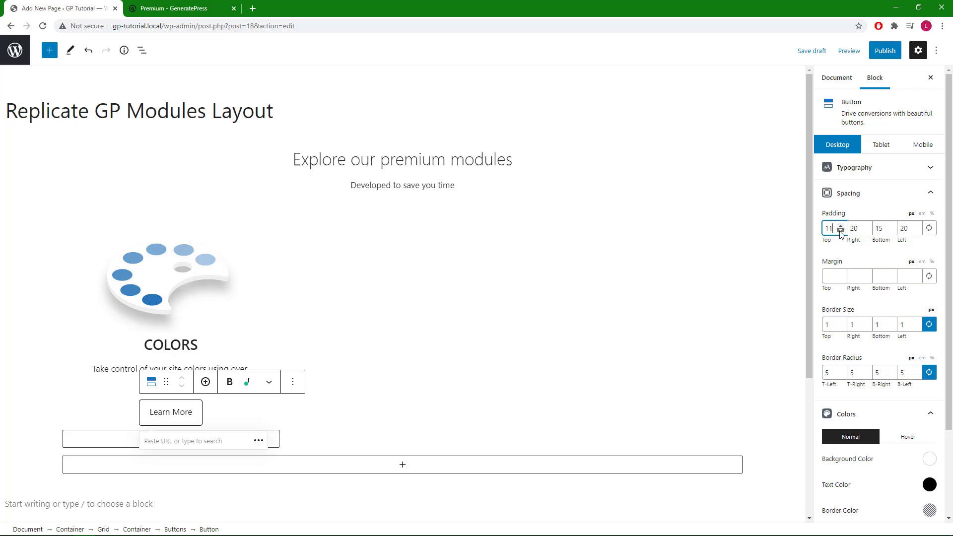
pyautogui.click(840, 231)
pyautogui.click(840, 231)
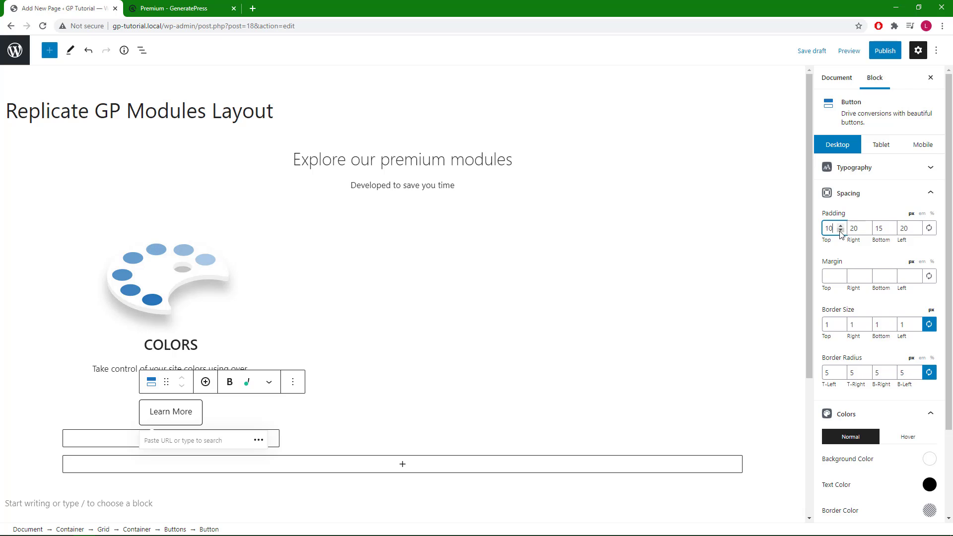
pyautogui.click(875, 230)
pyautogui.click(891, 231)
pyautogui.click(891, 231)
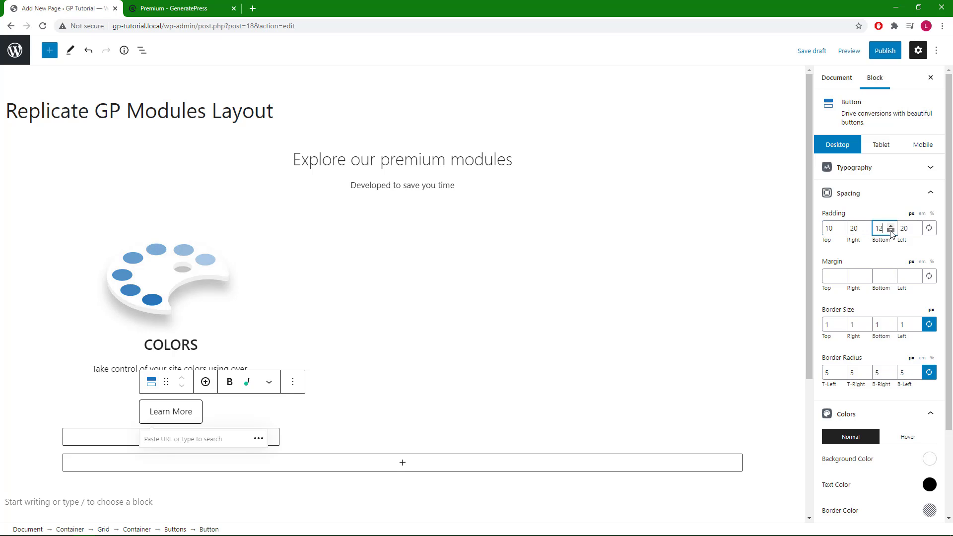
pyautogui.click(890, 231)
pyautogui.click(890, 231)
pyautogui.click(890, 231)
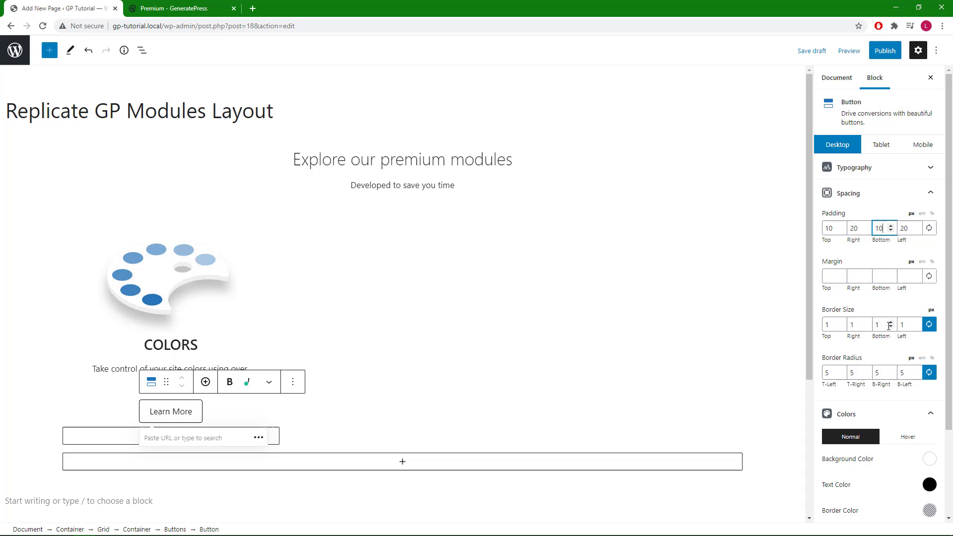
pyautogui.moveTo(948, 321); pyautogui.dragTo(948, 397)
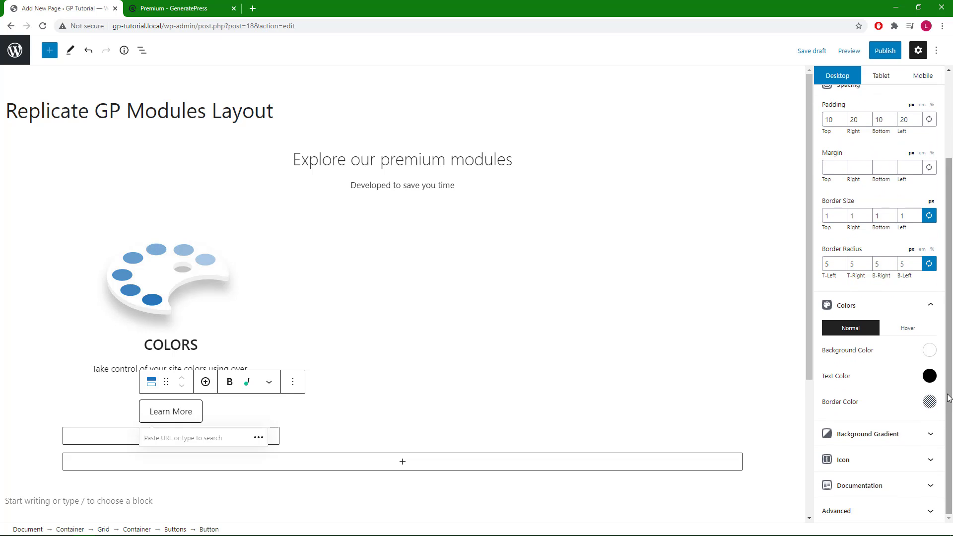
# Set the button's hover background to pale cyan blue (#8ed1fc), preview it, and close the colour settings
pyautogui.click(910, 329)
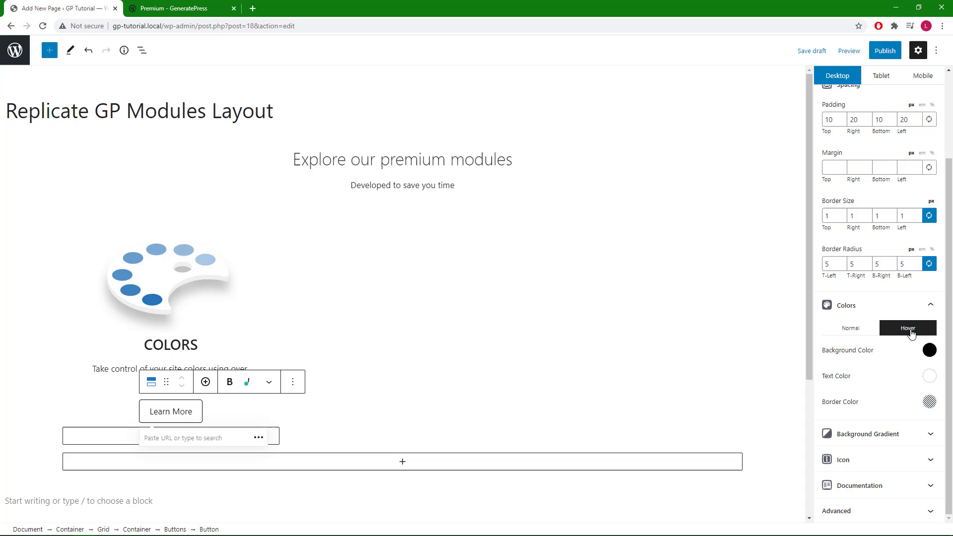
pyautogui.click(929, 350)
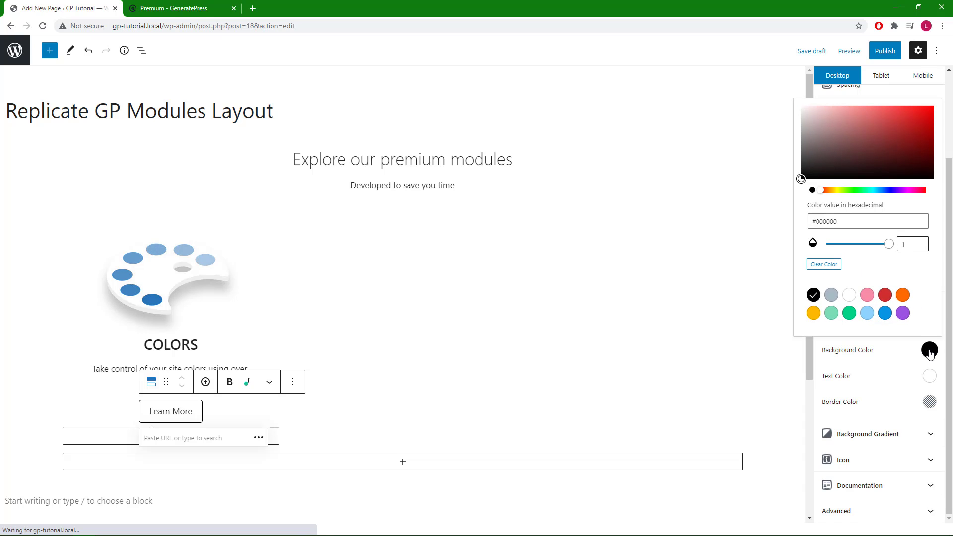
pyautogui.click(867, 313)
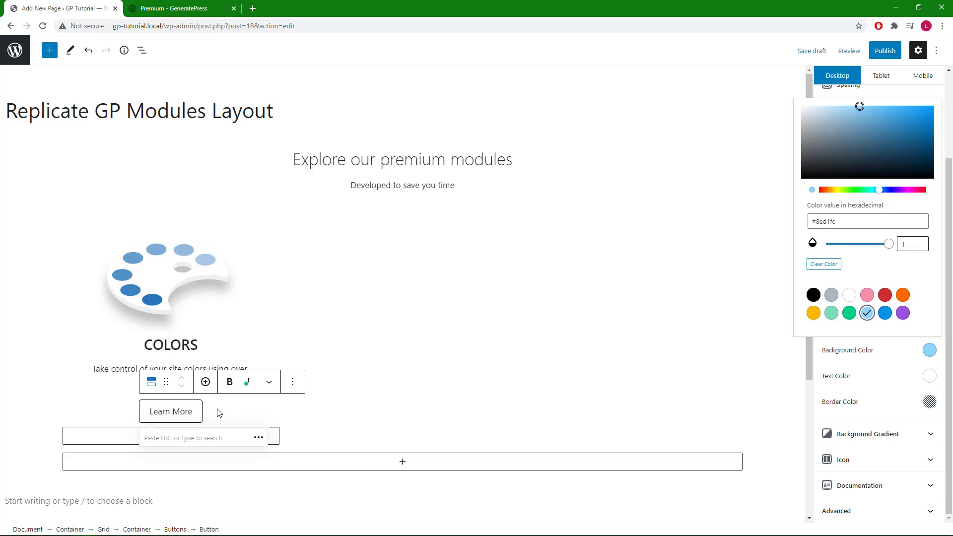
pyautogui.click(174, 411)
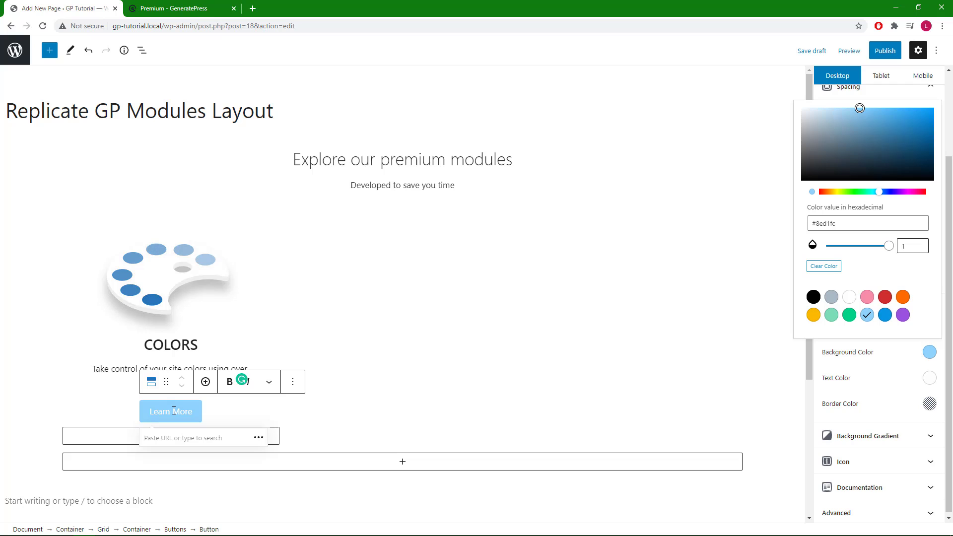
pyautogui.click(728, 315)
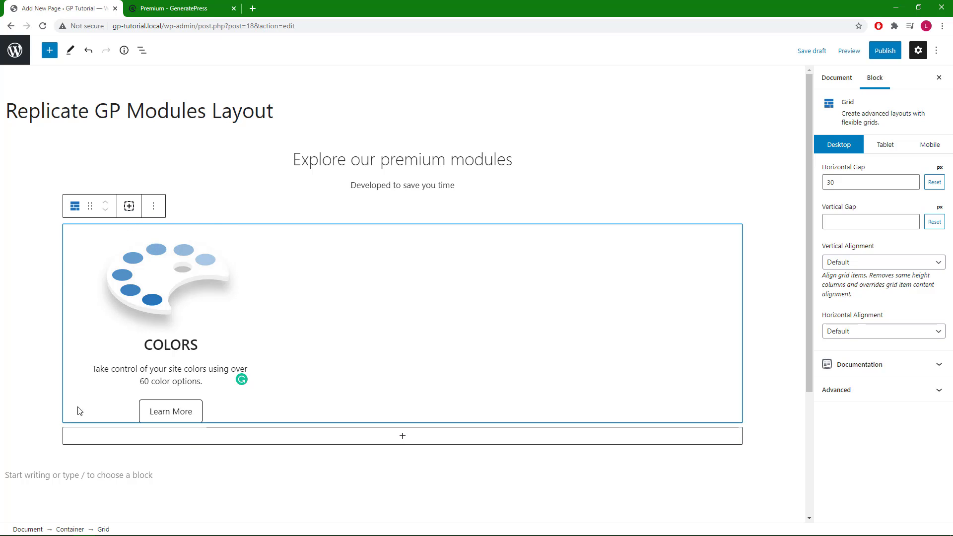
# Set the COLORS card container to 50% width on tablet, check 100% on mobile, then return to desktop
pyautogui.click(143, 51)
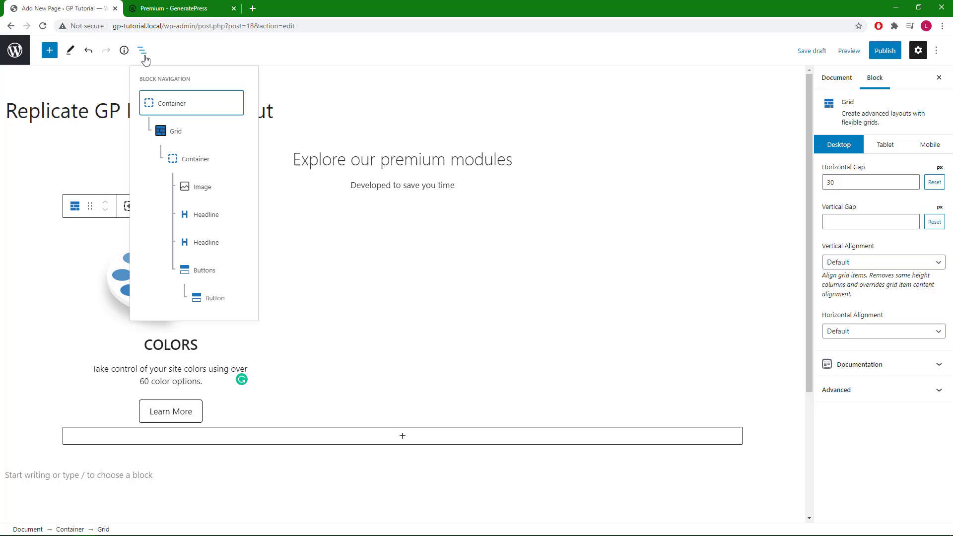
pyautogui.click(196, 159)
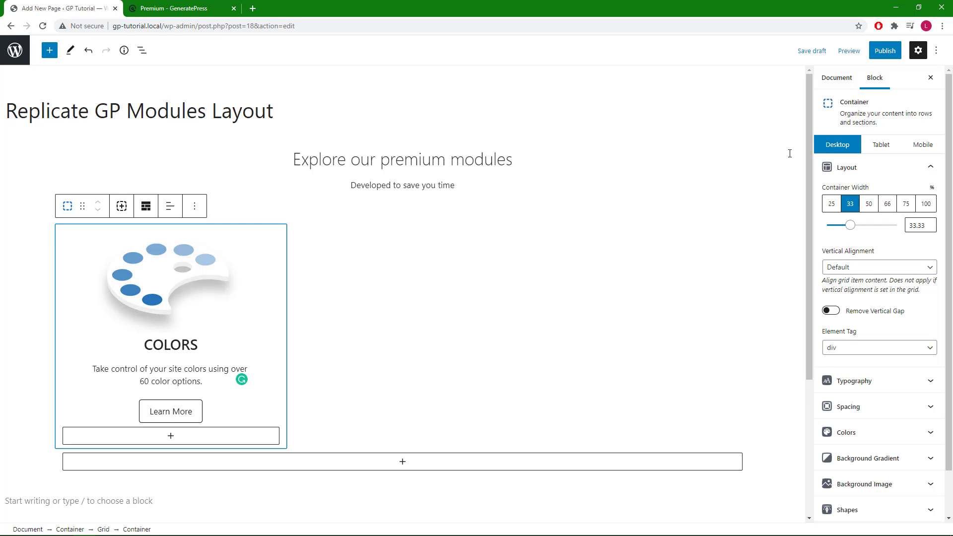
pyautogui.click(878, 152)
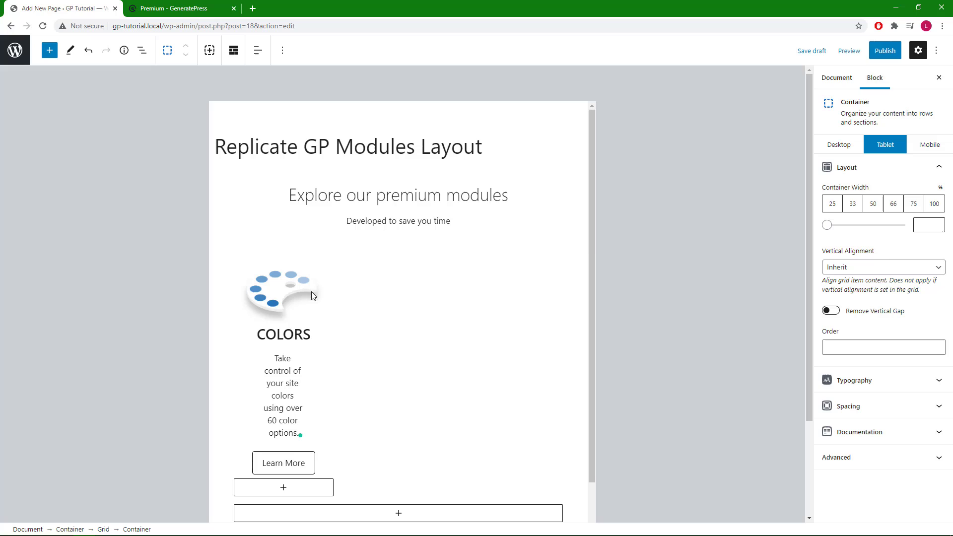
pyautogui.click(874, 205)
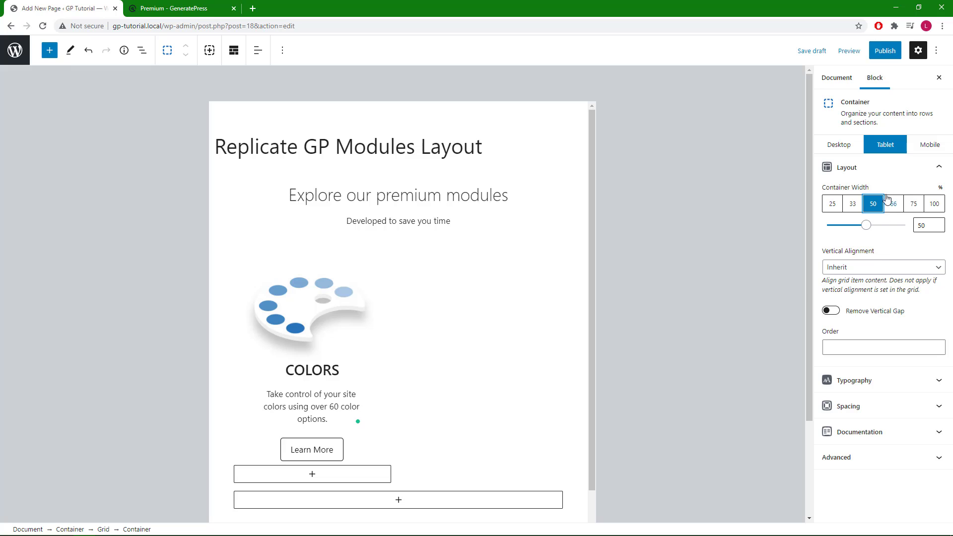
pyautogui.click(923, 154)
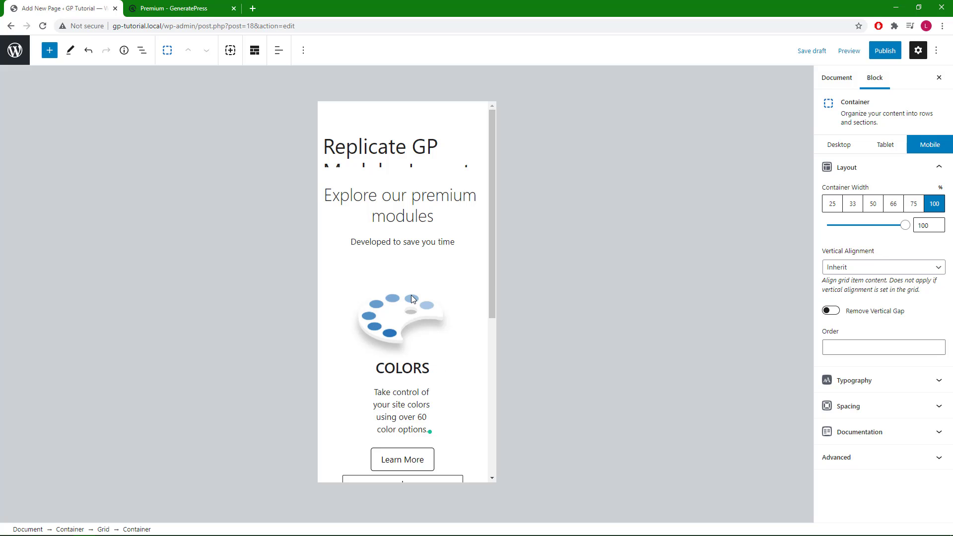
pyautogui.click(835, 148)
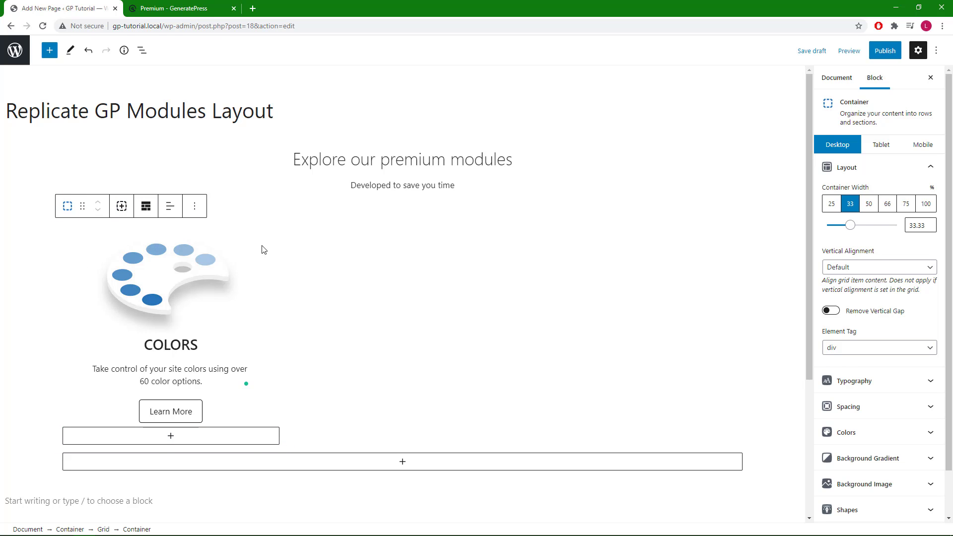
# Check the reference modules page, then select the COLORS card's inner Container in List View
pyautogui.hotkey('ctrl', 'Tab')
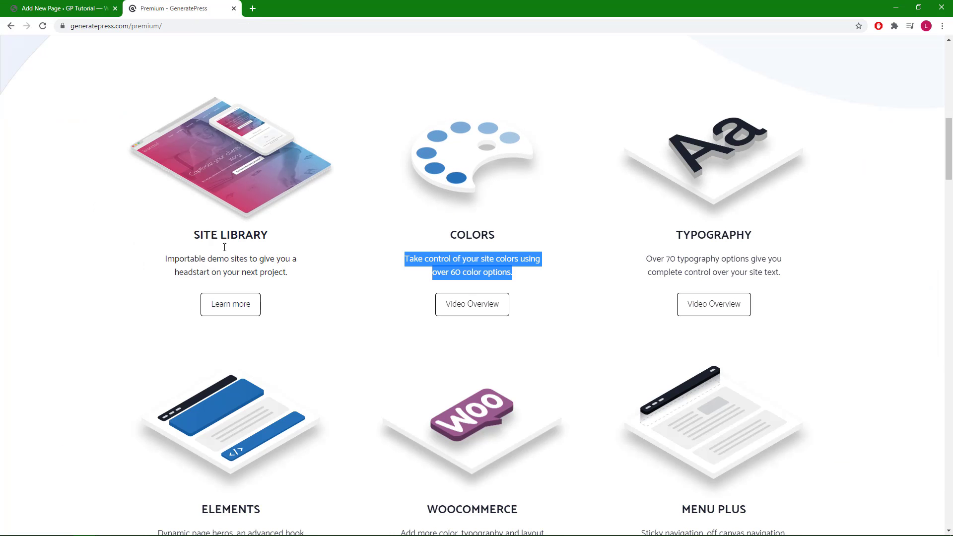
pyautogui.click(80, 8)
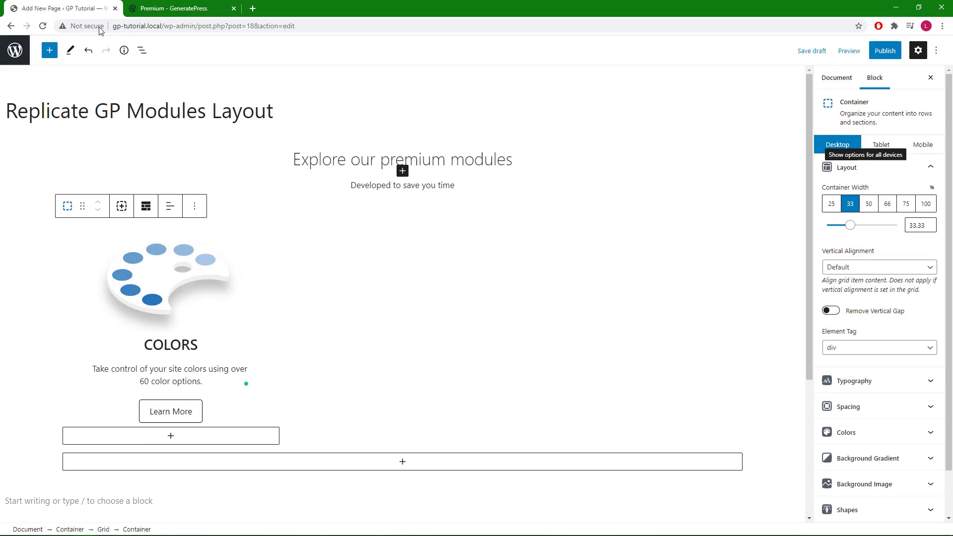
pyautogui.click(144, 53)
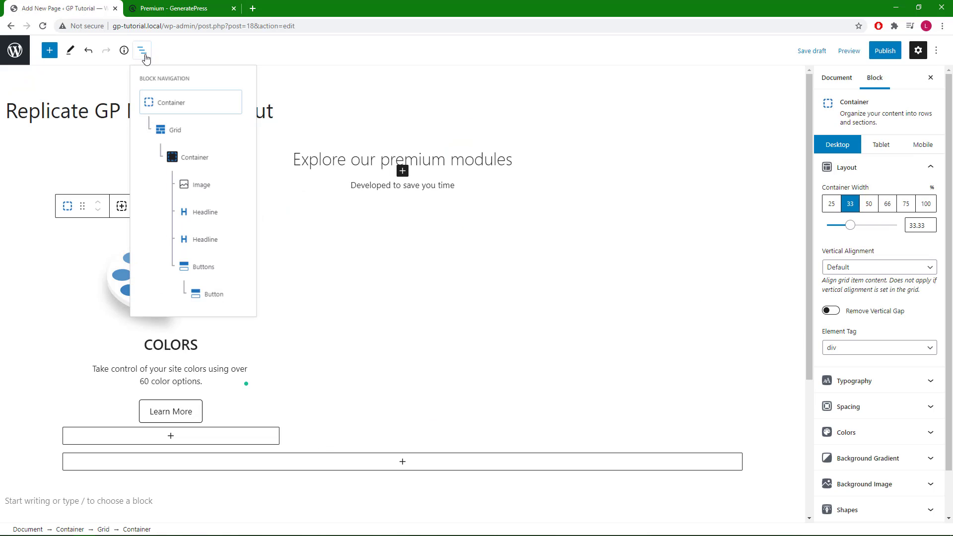
pyautogui.click(194, 164)
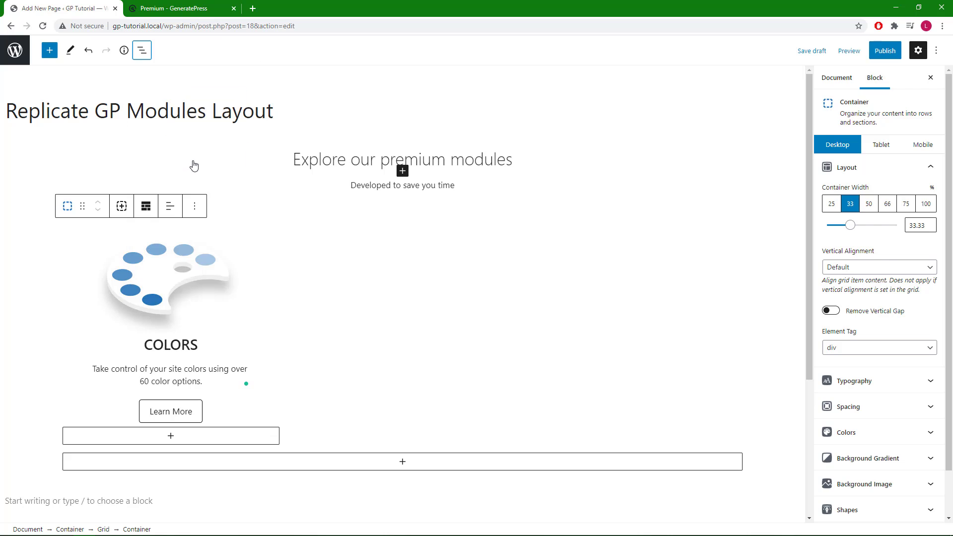
# Duplicate the COLORS card five times, making six cards in two rows of three
pyautogui.click(123, 210)
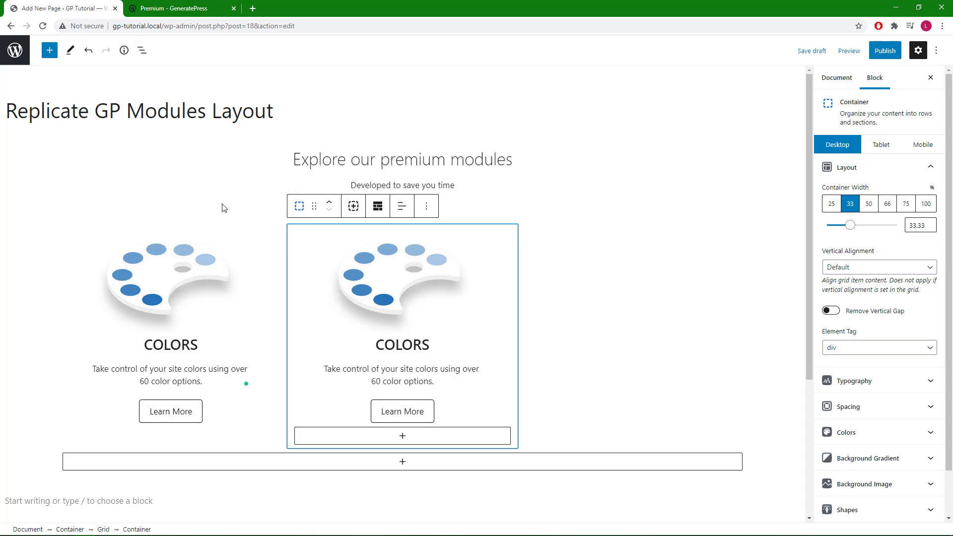
pyautogui.click(352, 205)
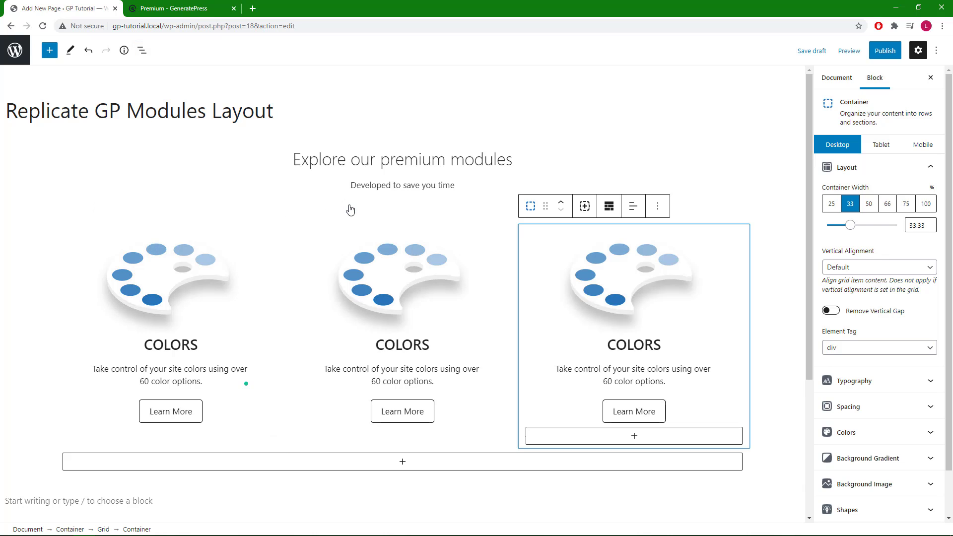
pyautogui.click(584, 206)
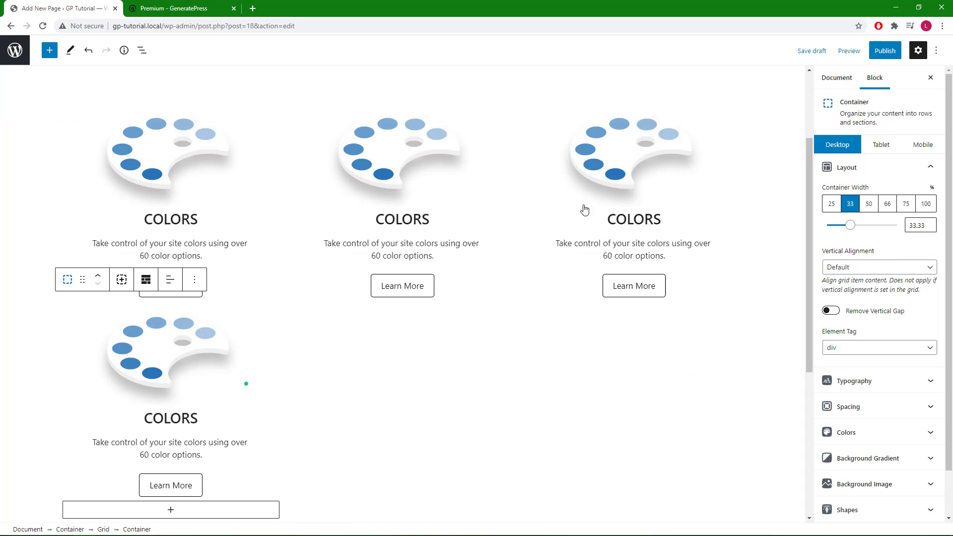
pyautogui.click(124, 279)
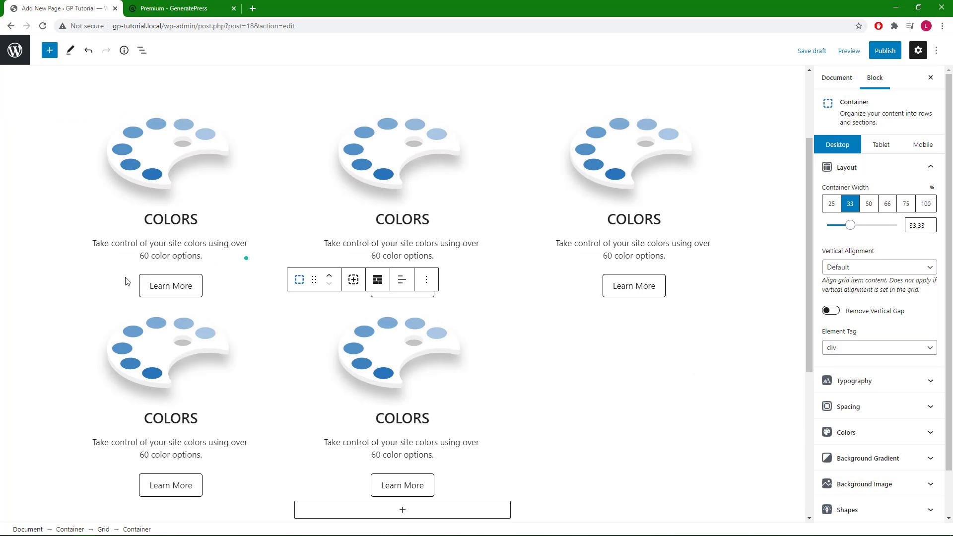
pyautogui.click(353, 281)
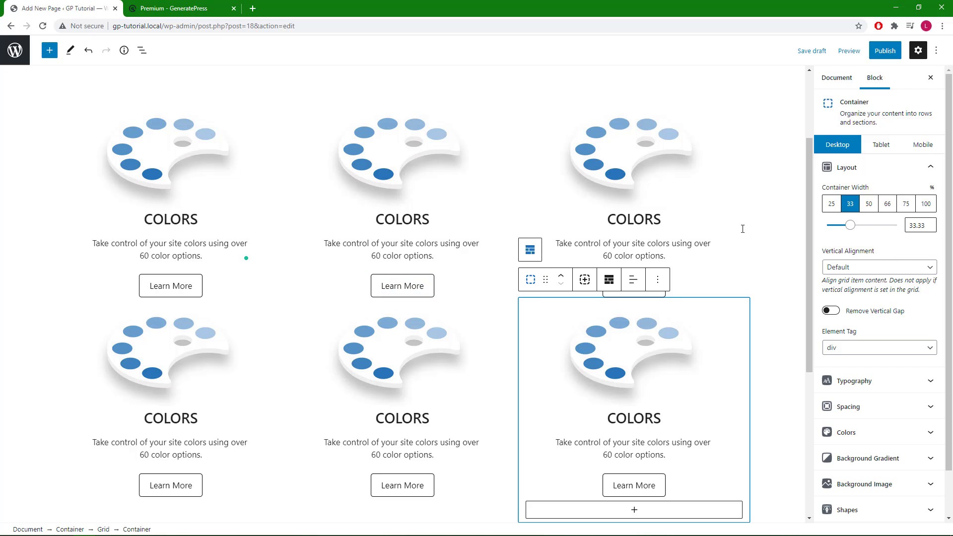
pyautogui.click(757, 234)
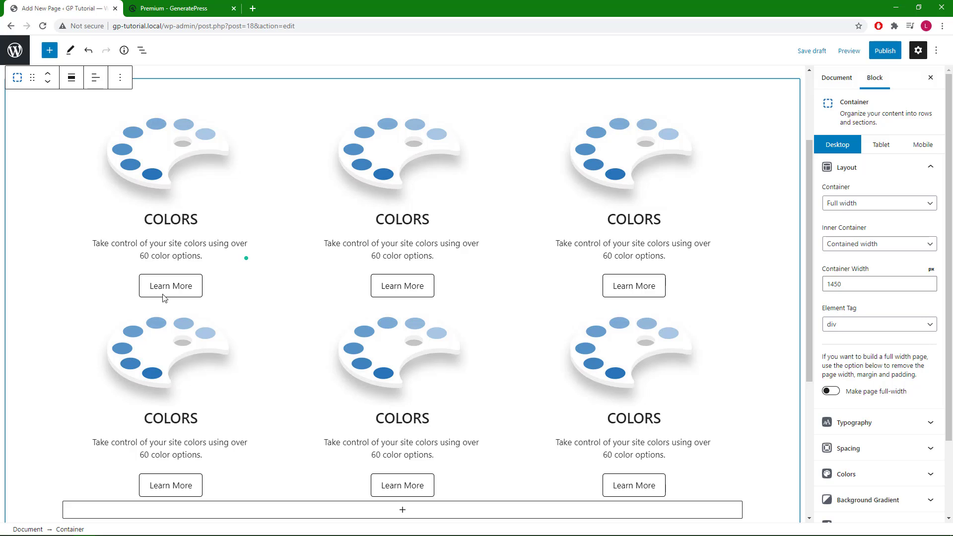
# Select the Grid block in List View and set its vertical gap to 55 px
pyautogui.click(142, 51)
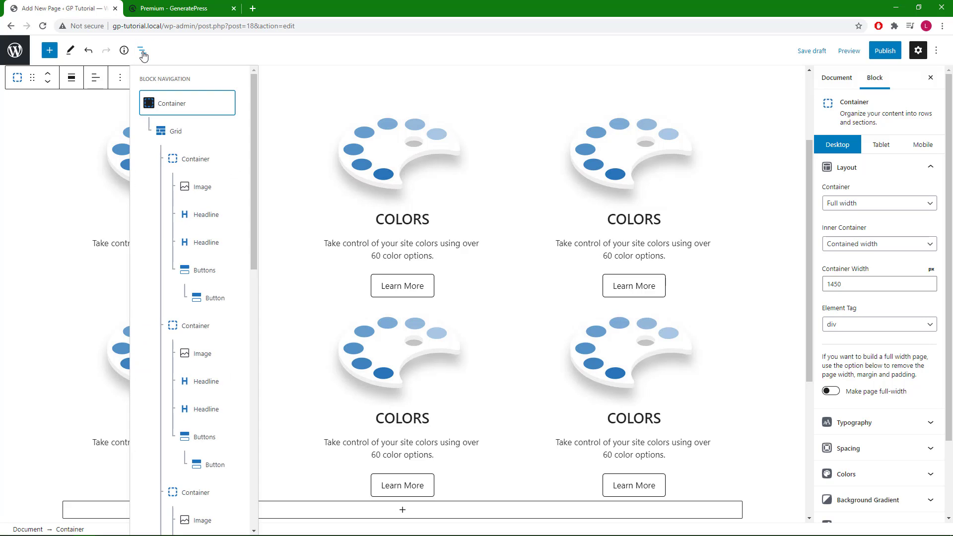
pyautogui.click(176, 132)
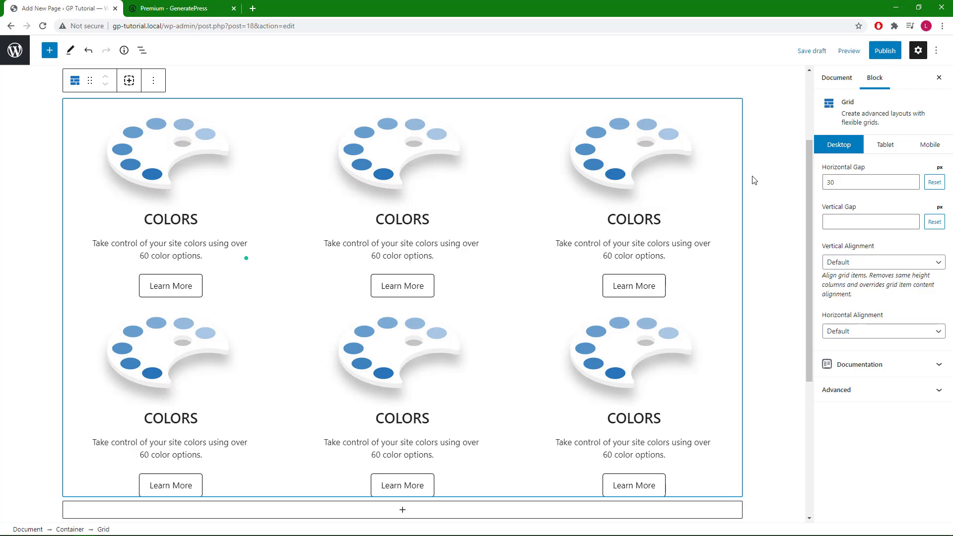
pyautogui.click(854, 221)
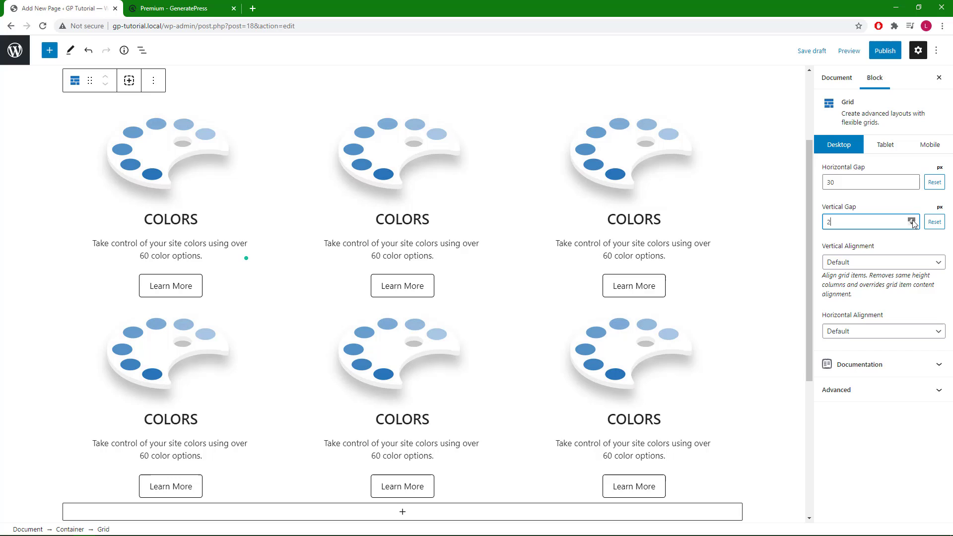
pyautogui.moveTo(912, 221); pyautogui.dragTo(912, 221)
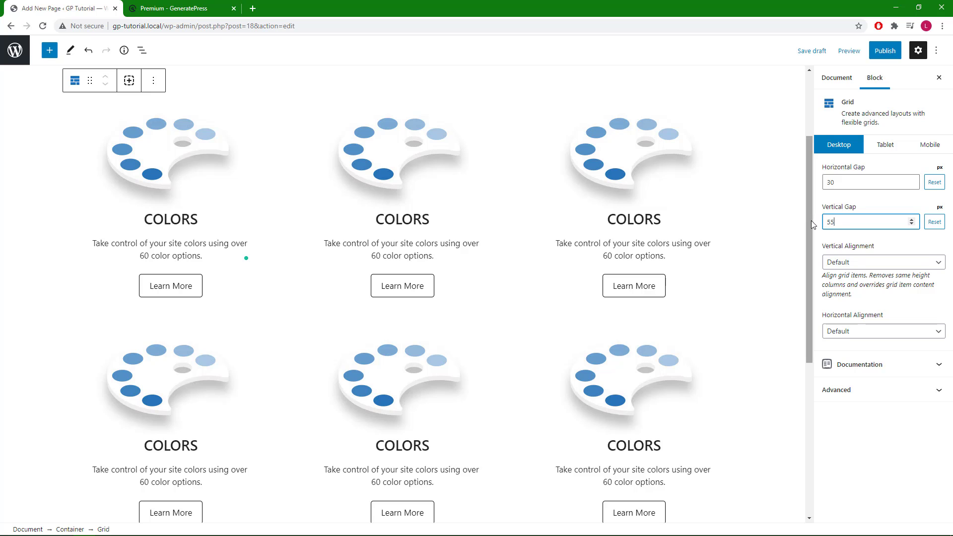
pyautogui.moveTo(811, 220); pyautogui.dragTo(808, 149)
# Turn off Grammarly, publish the Replicate GP Modules Layout page and view it live
pyautogui.click(386, 117)
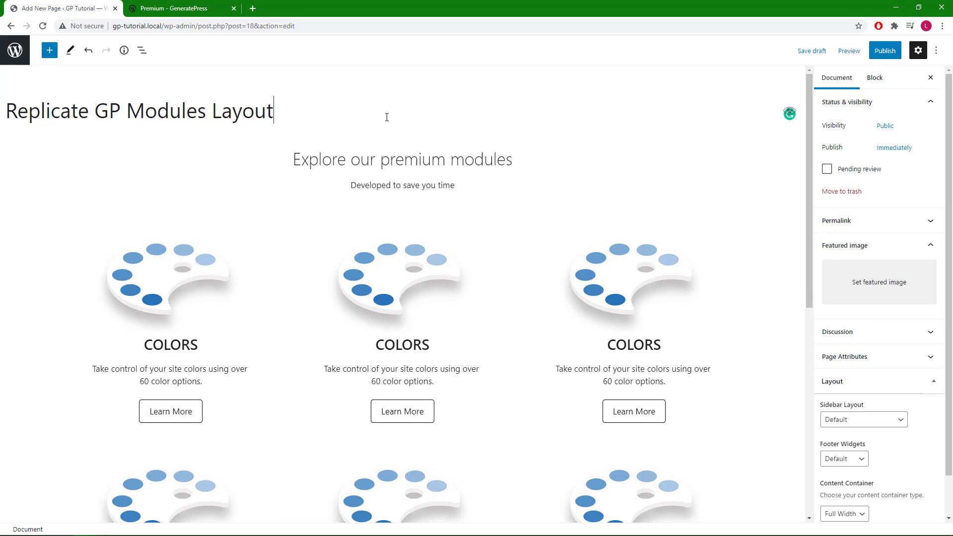
pyautogui.click(782, 115)
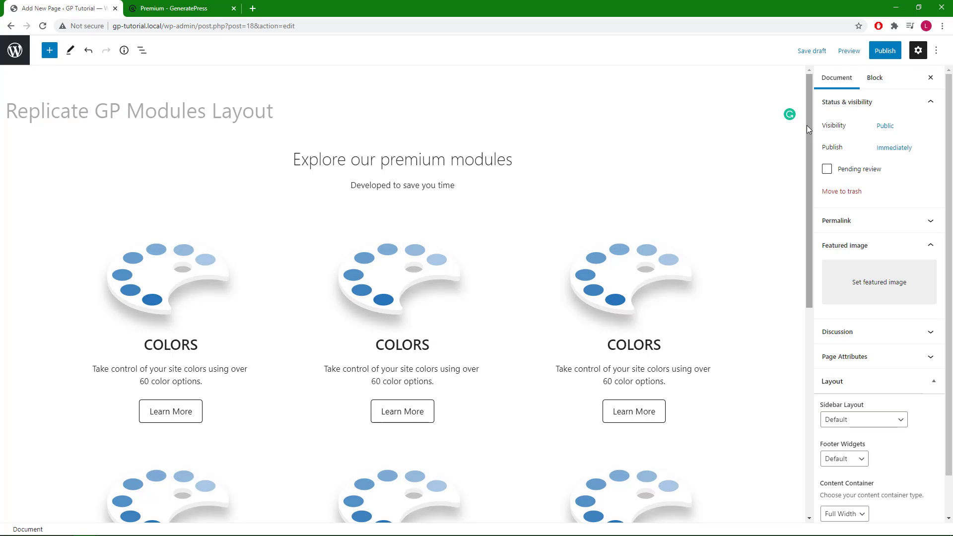
pyautogui.click(882, 59)
pyautogui.click(853, 51)
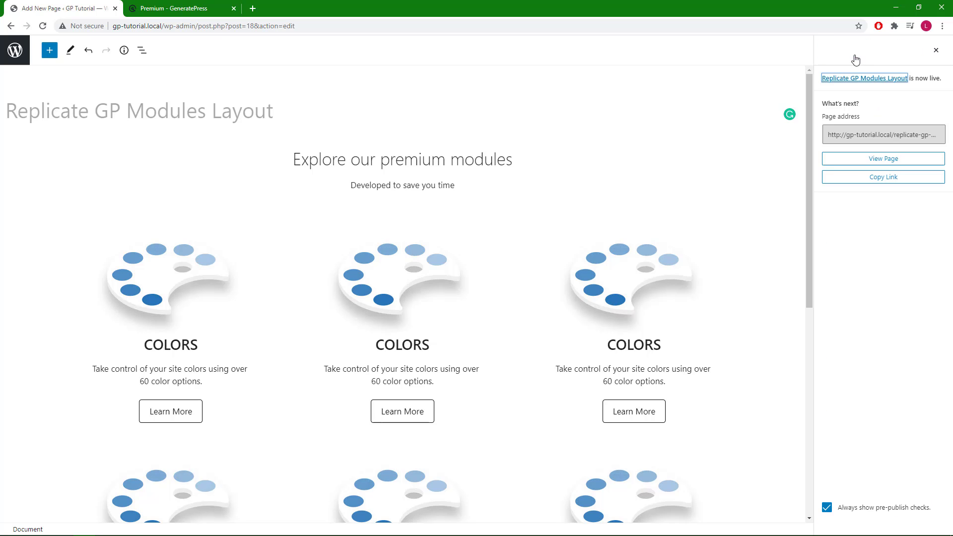
pyautogui.click(94, 503)
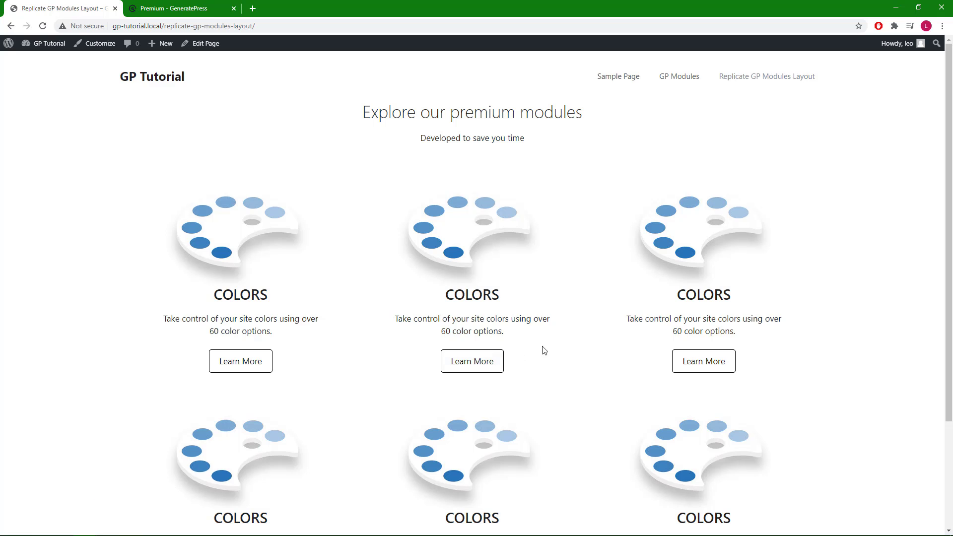
pyautogui.moveTo(948, 216)
pyautogui.mouseDown()
pyautogui.moveTo(950, 322)
pyautogui.moveTo(950, 216)
pyautogui.mouseUp()
pyautogui.click(171, 5)
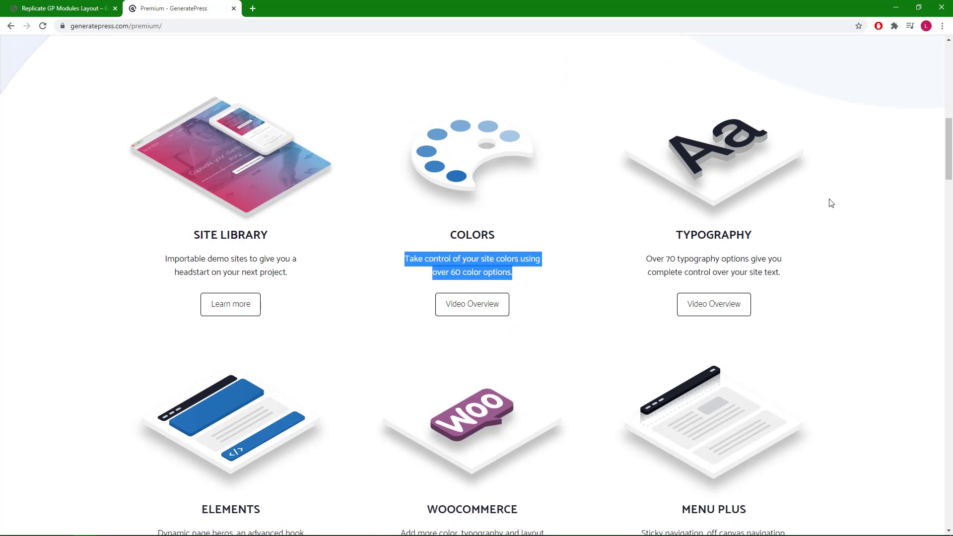
pyautogui.click(933, 157)
pyautogui.moveTo(950, 146)
pyautogui.mouseDown()
pyautogui.moveTo(949, 159)
pyautogui.moveTo(947, 142)
pyautogui.mouseUp()
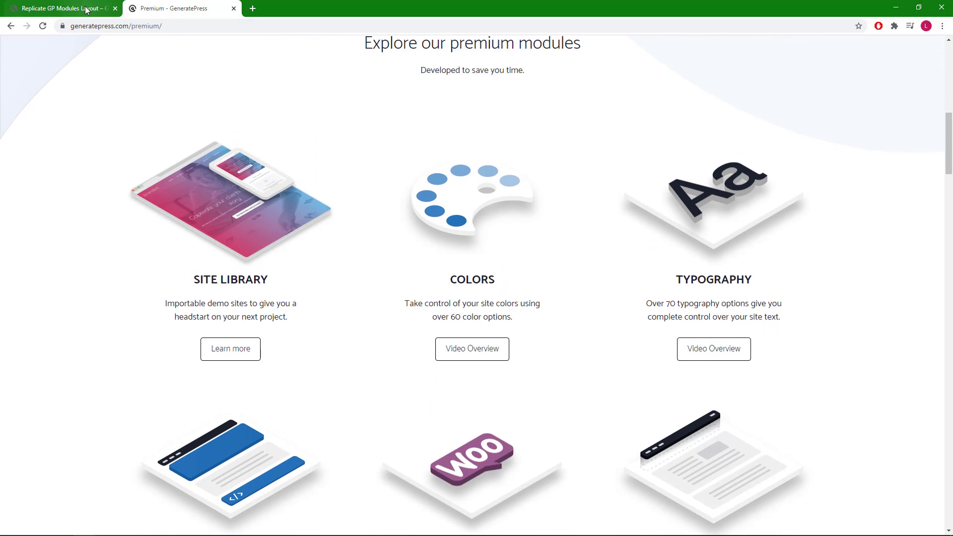
pyautogui.click(87, 8)
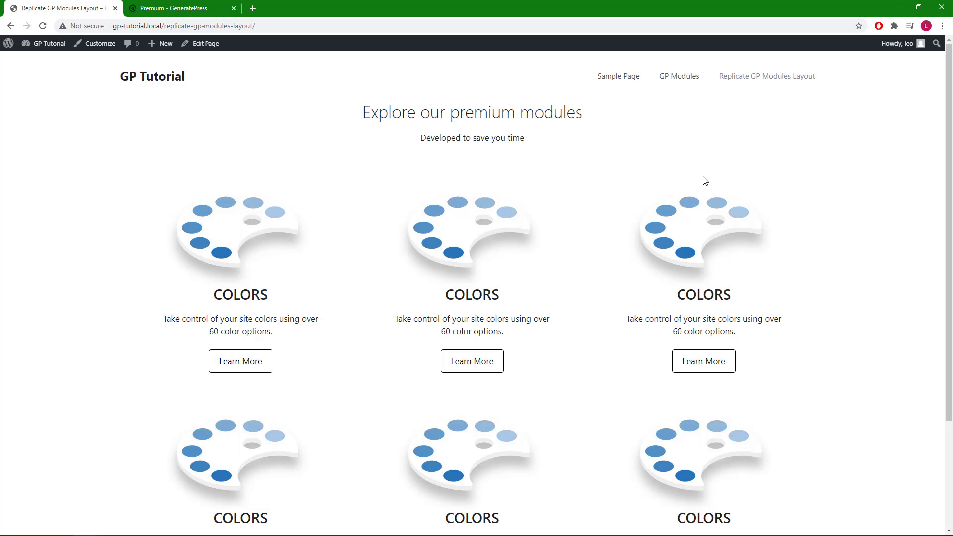